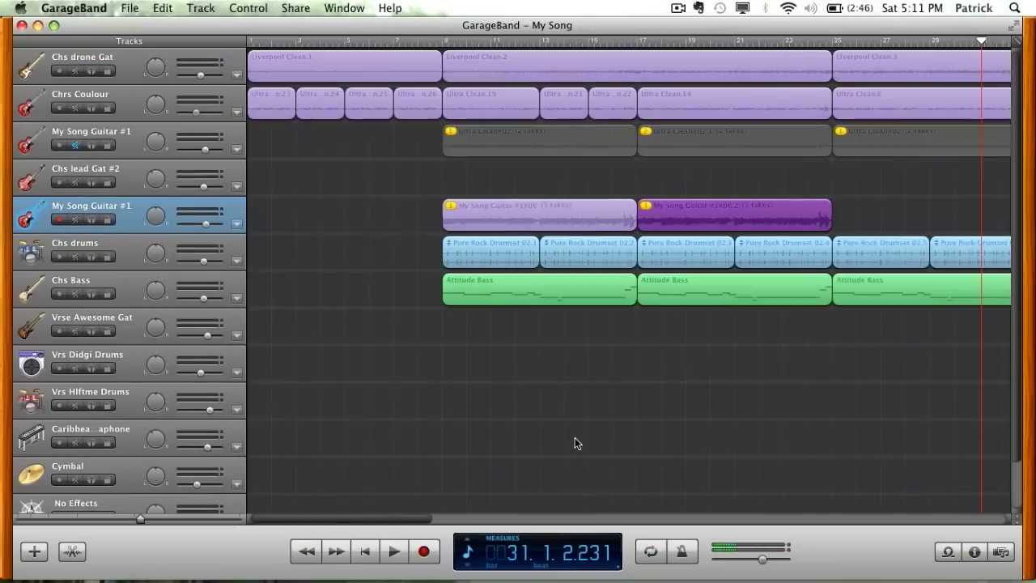
# Inspect the My Song Guitar #1 track, unmute Lead Gat #3, and play the practice piece.
pyautogui.click(127, 227)
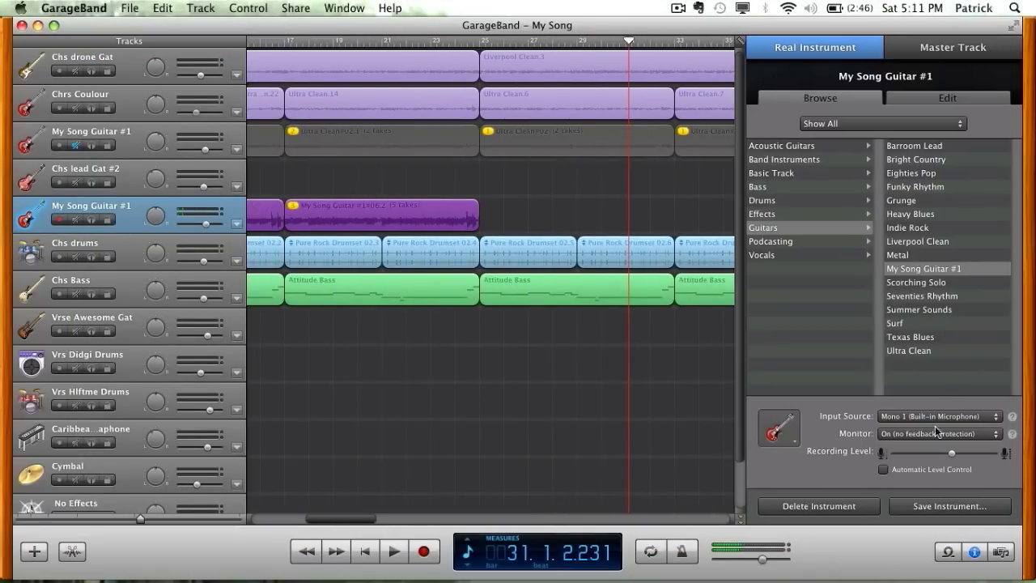
pyautogui.click(937, 434)
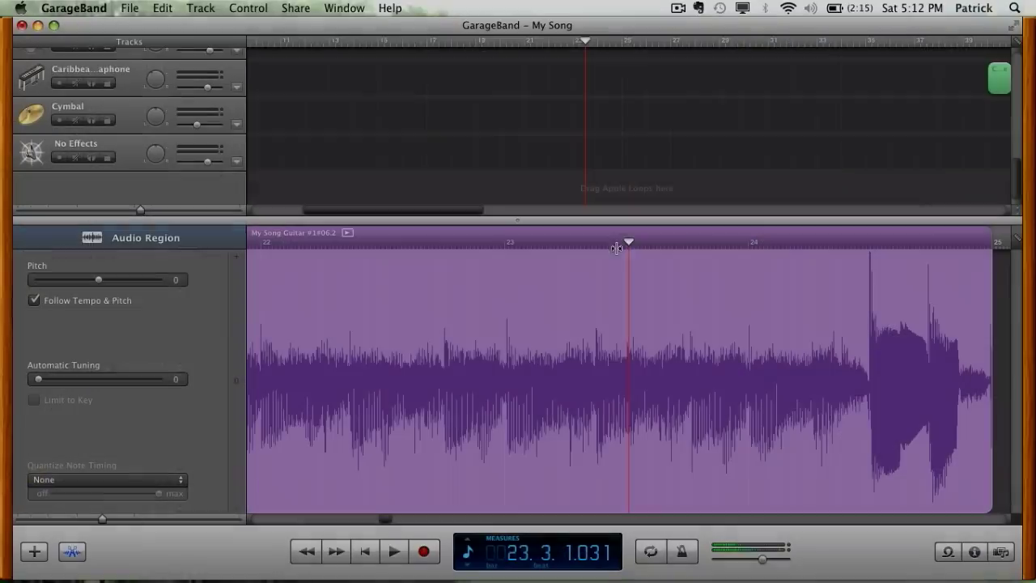
pyautogui.moveTo(617, 247); pyautogui.dragTo(673, 243)
pyautogui.click(702, 267)
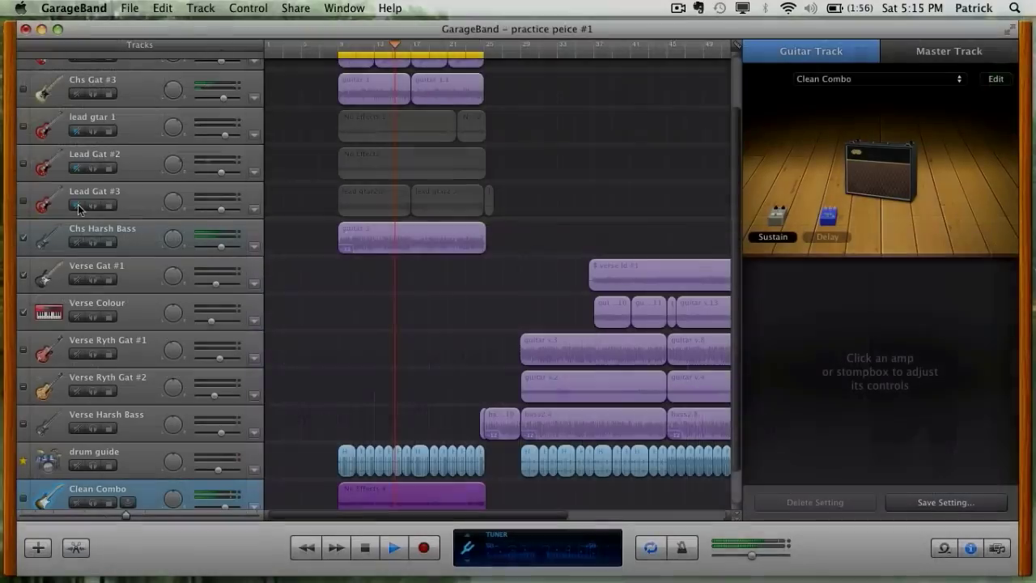
pyautogui.click(78, 207)
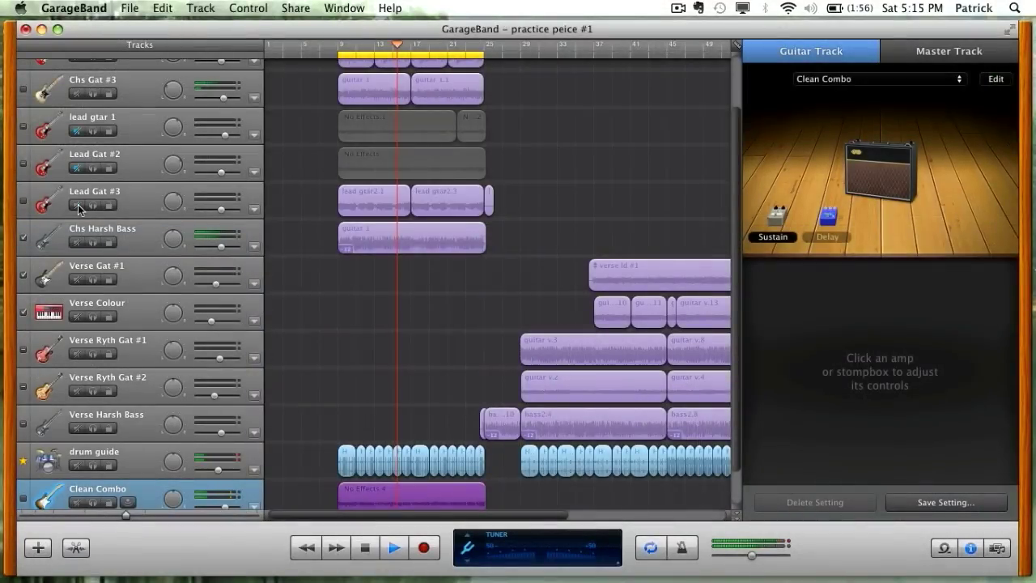
pyautogui.press('space')
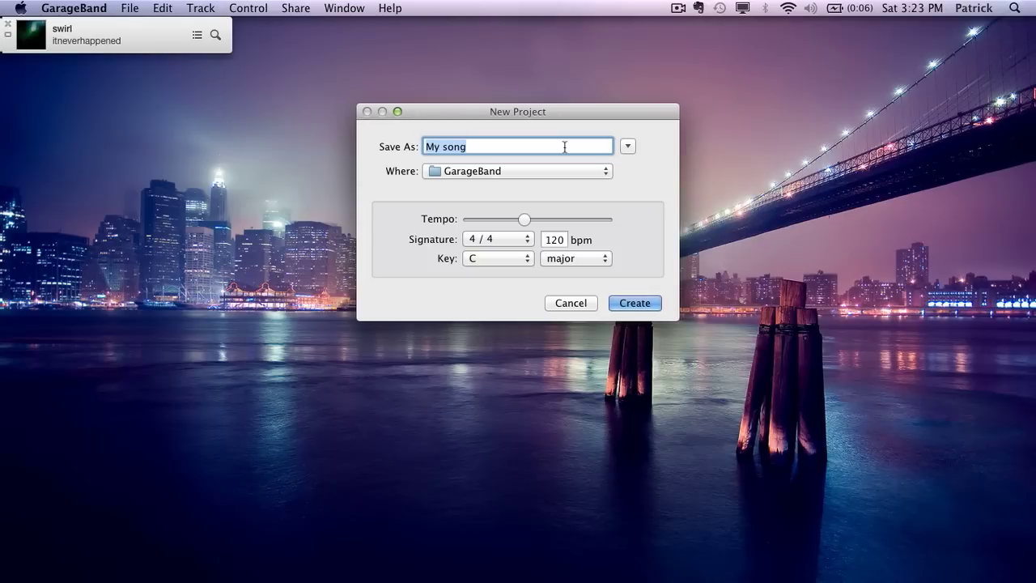
# Replace 'My song' with the project name 'Death Falcon From Hell Stole My Woman Away...'.
pyautogui.press('BackSpace')
pyautogui.write('De')
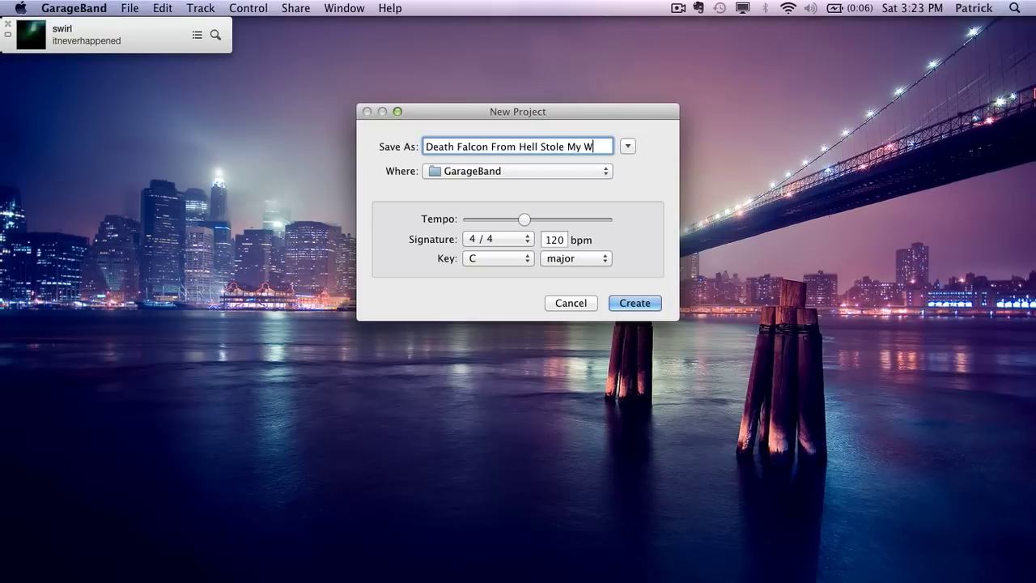
pyautogui.write('man A')
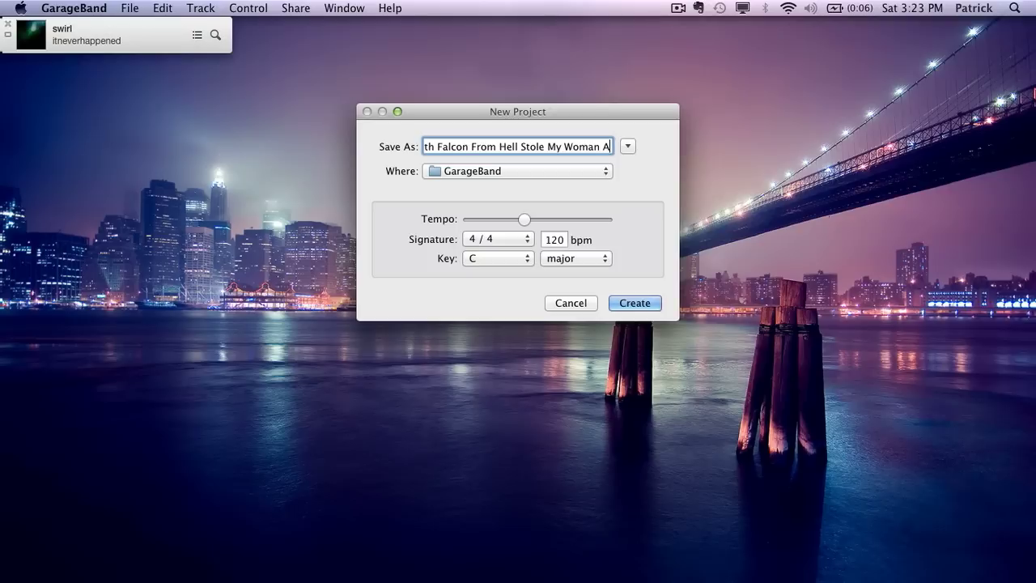
pyautogui.write('way...')
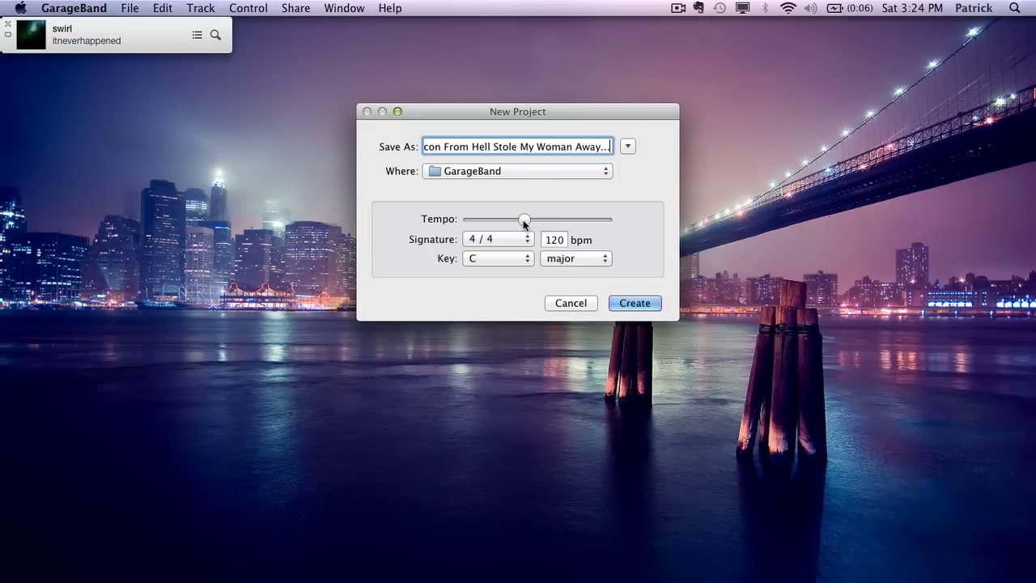
pyautogui.moveTo(523, 223)
pyautogui.mouseDown()
pyautogui.moveTo(543, 224)
pyautogui.moveTo(496, 218)
pyautogui.moveTo(555, 219)
pyautogui.moveTo(524, 220)
pyautogui.mouseUp()
pyautogui.click(480, 238)
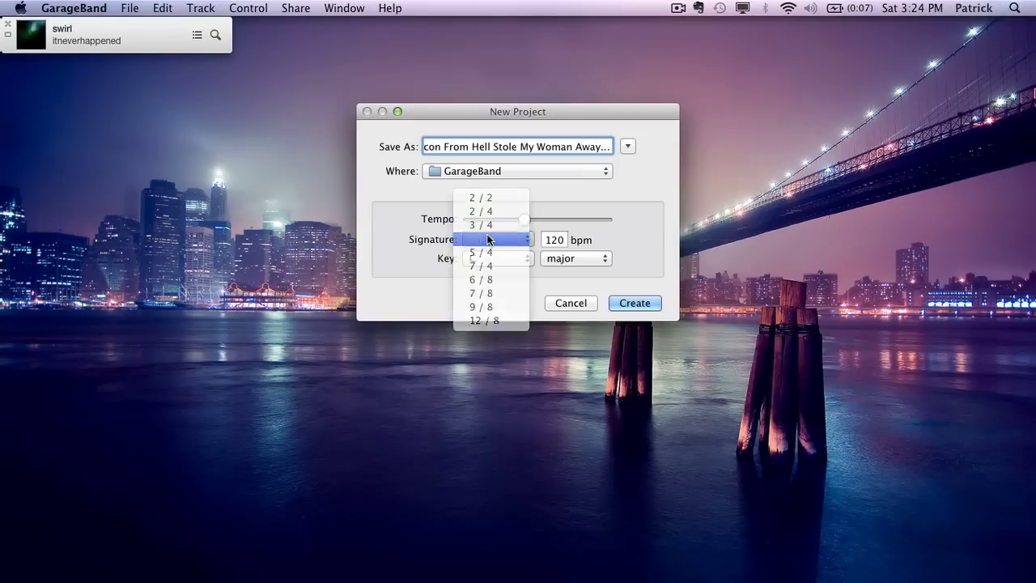
pyautogui.click(488, 238)
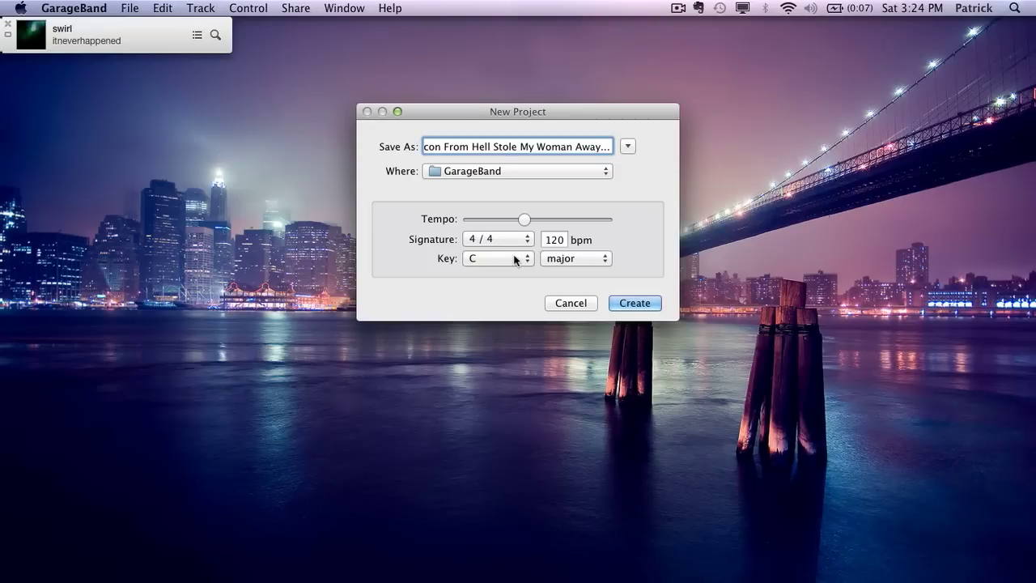
pyautogui.click(515, 259)
pyautogui.click(513, 299)
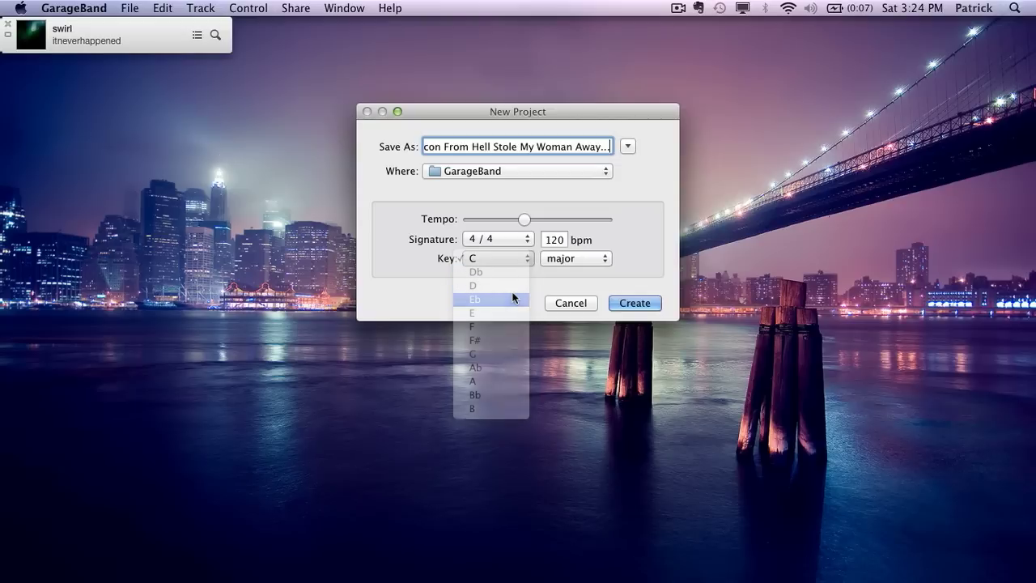
pyautogui.click(513, 259)
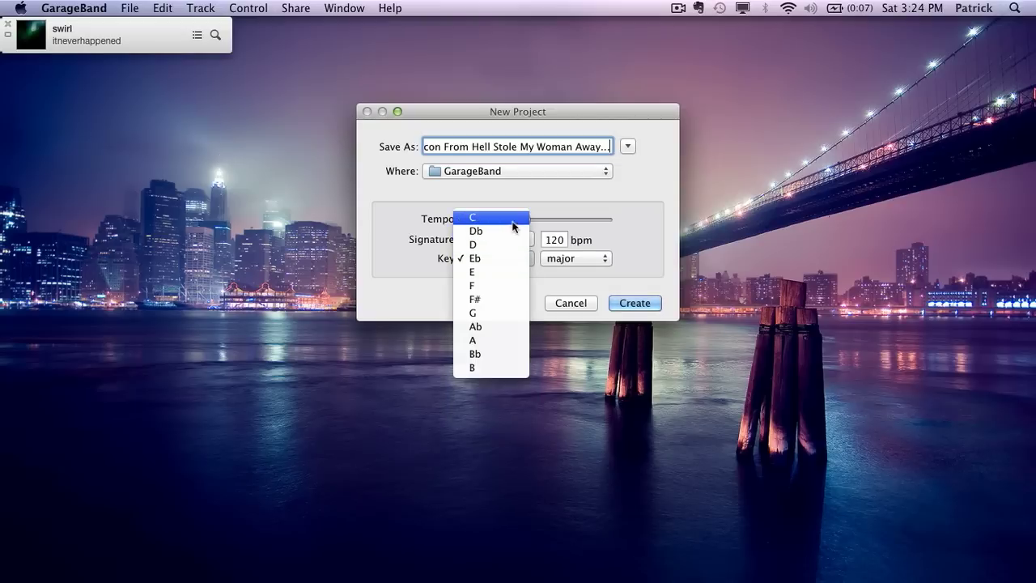
pyautogui.click(513, 222)
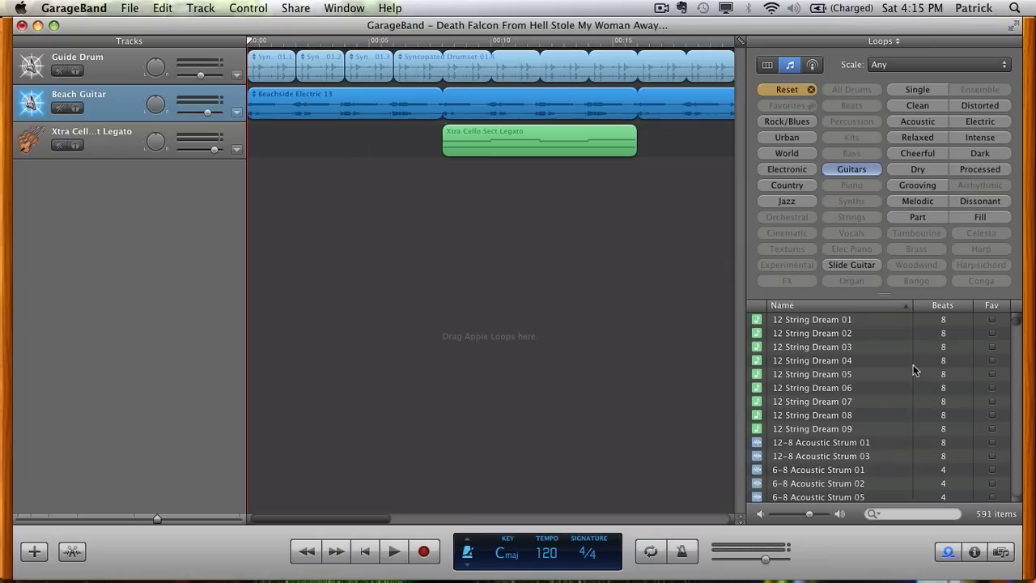
# Enable Display original tempo and key in the Loops preferences.
pyautogui.press('super+comma')
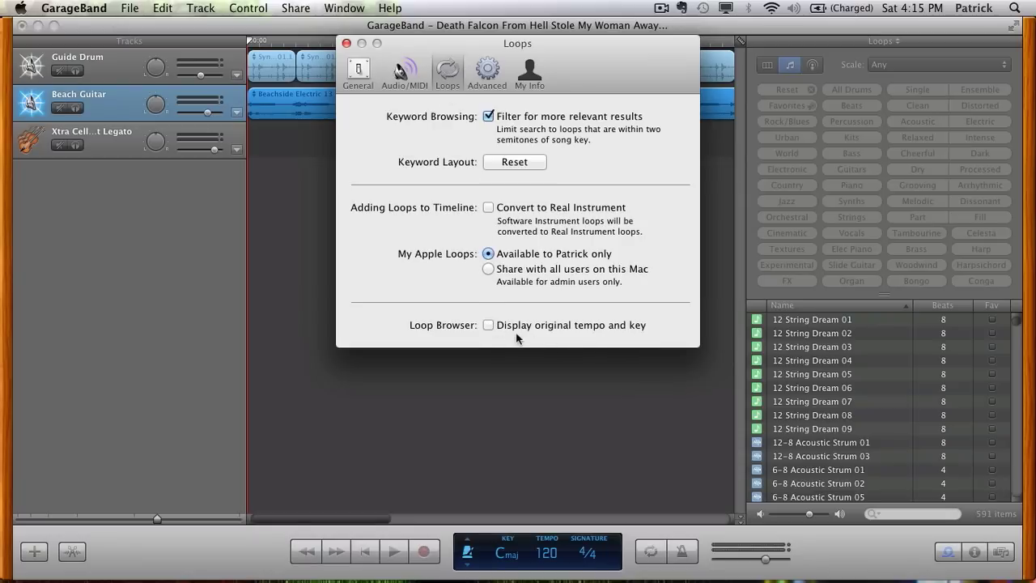
pyautogui.click(487, 326)
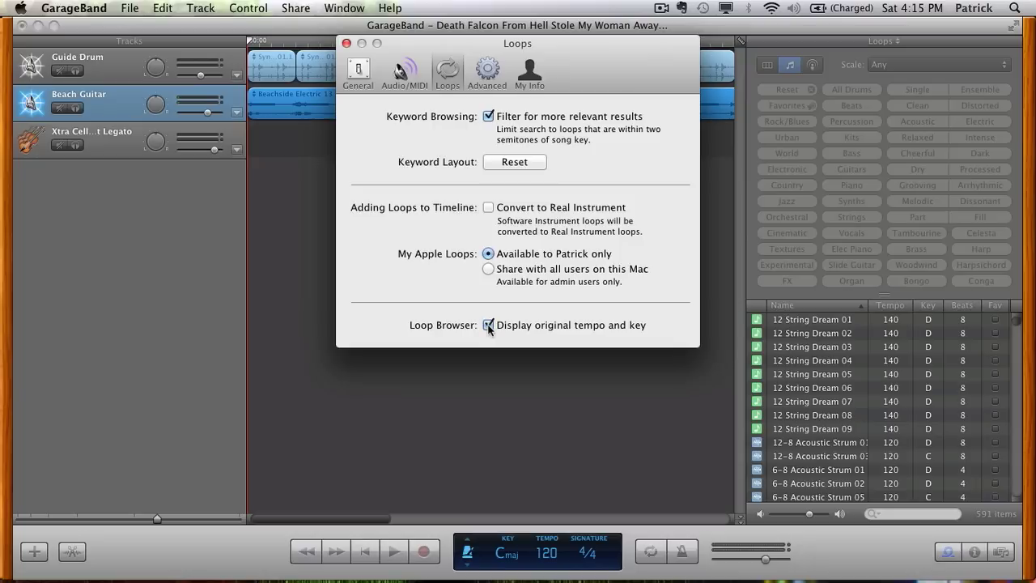
# Close the preferences, then play and stop the song's drum, guitar and cello loops.
pyautogui.click(347, 43)
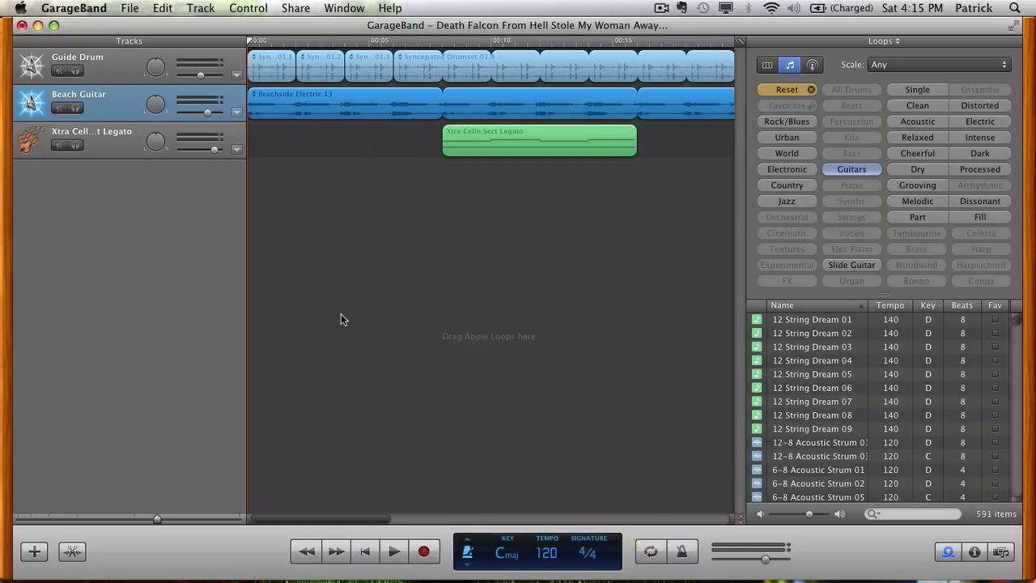
pyautogui.press('space')
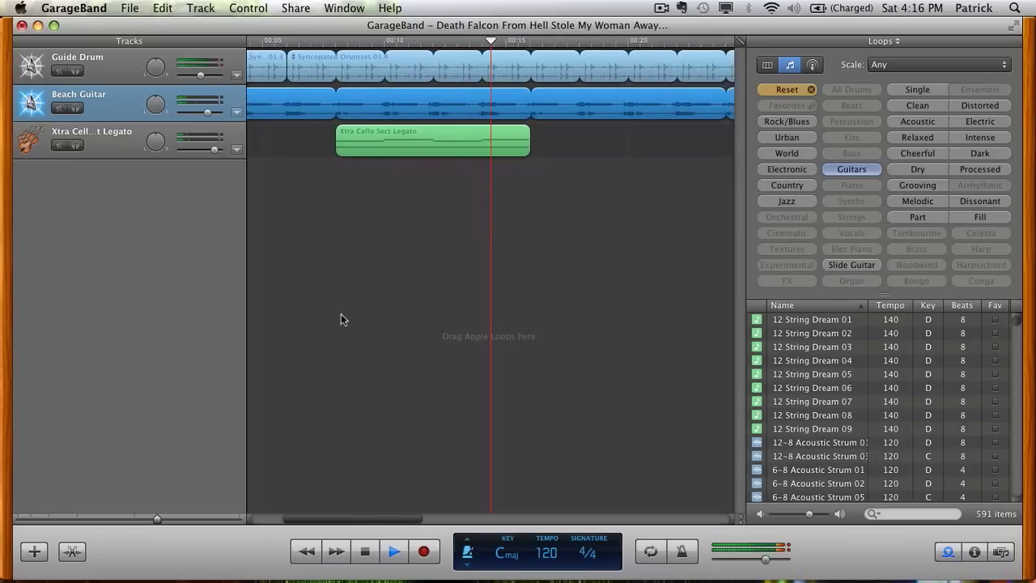
pyautogui.press('space')
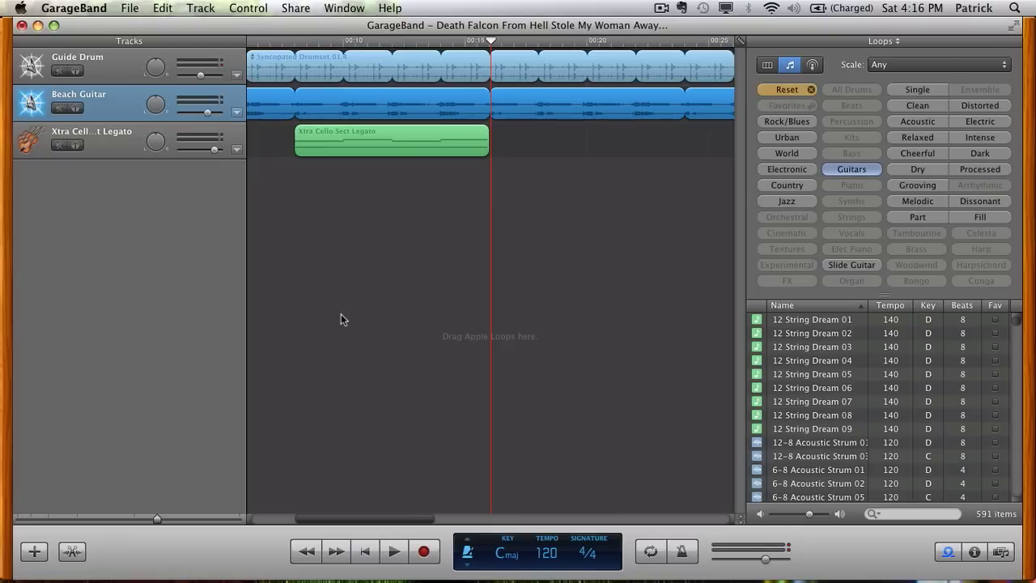
# Open the Xtra Cello Sect Legato track in the editor and try a pitch change during playback.
pyautogui.click(123, 154)
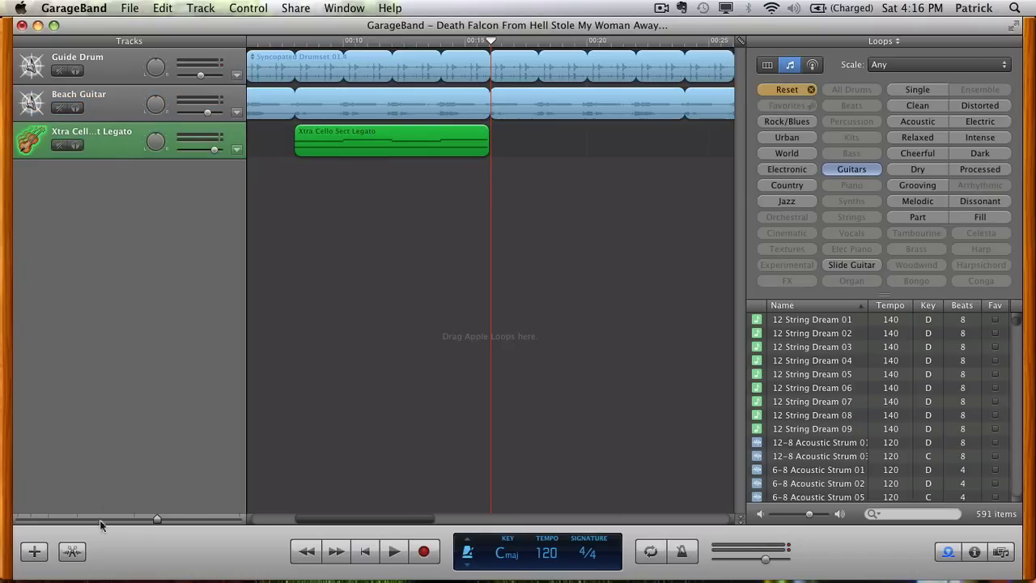
pyautogui.click(73, 551)
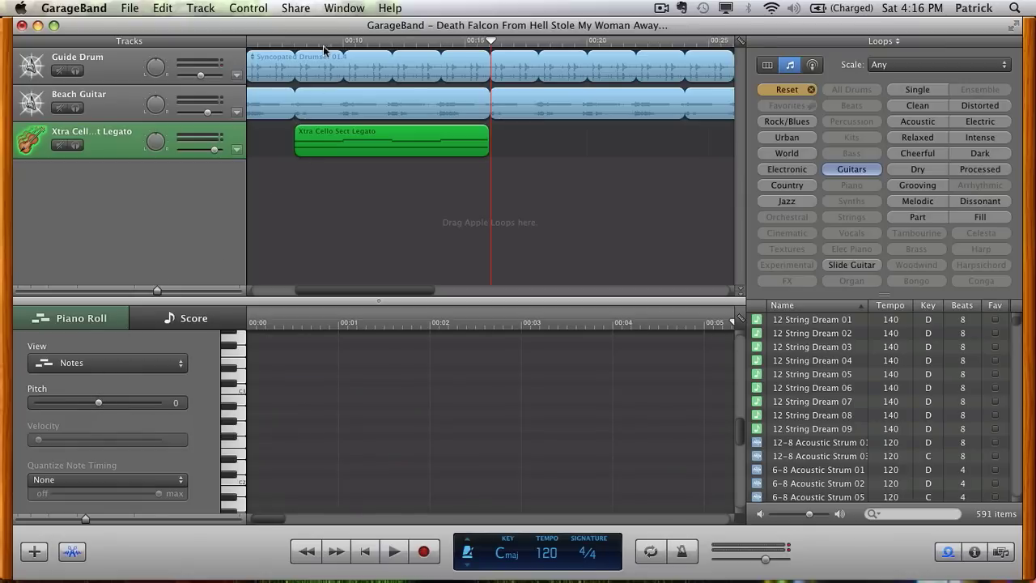
pyautogui.click(283, 42)
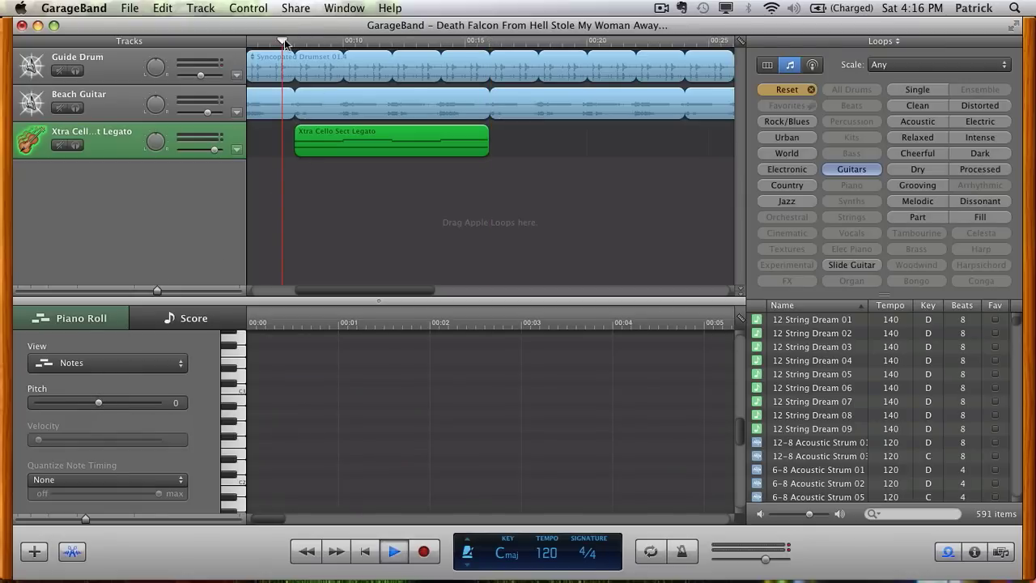
pyautogui.press('space')
pyautogui.moveTo(97, 402); pyautogui.dragTo(109, 405)
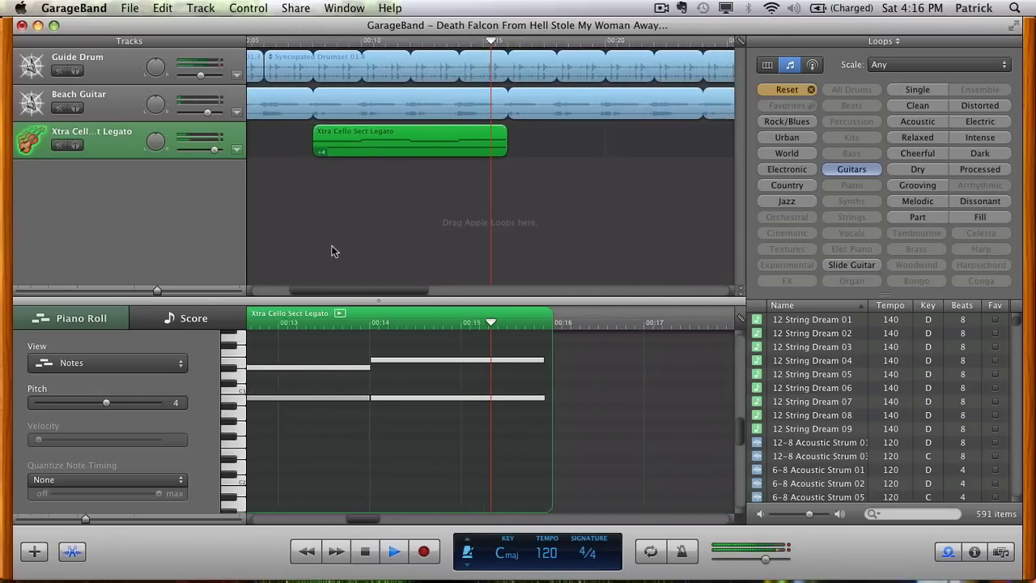
pyautogui.press('space')
# Lower the cello loop's pitch from 4 to 1 while hearing it with the other tracks.
pyautogui.click(295, 51)
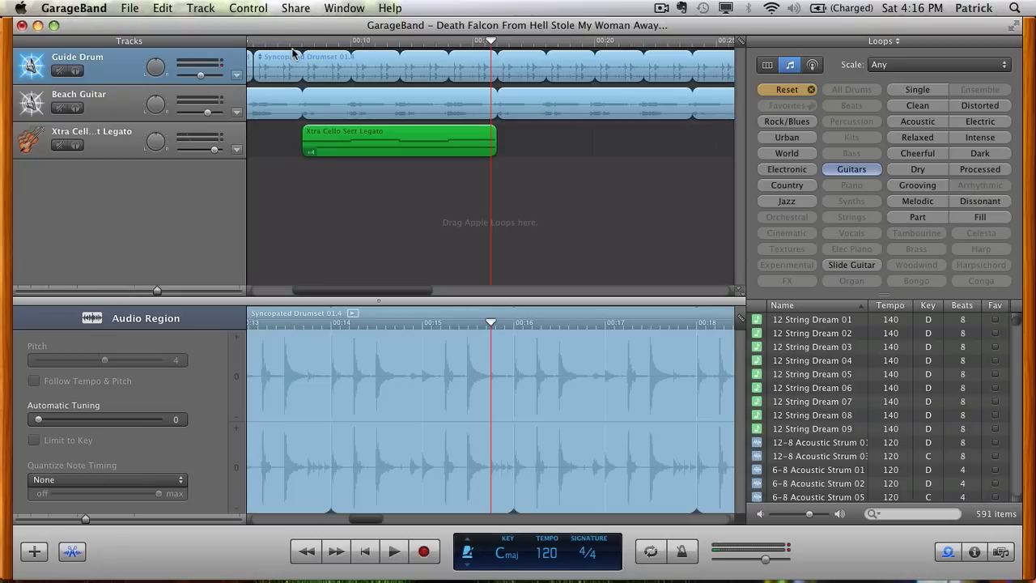
pyautogui.click(297, 43)
pyautogui.click(113, 135)
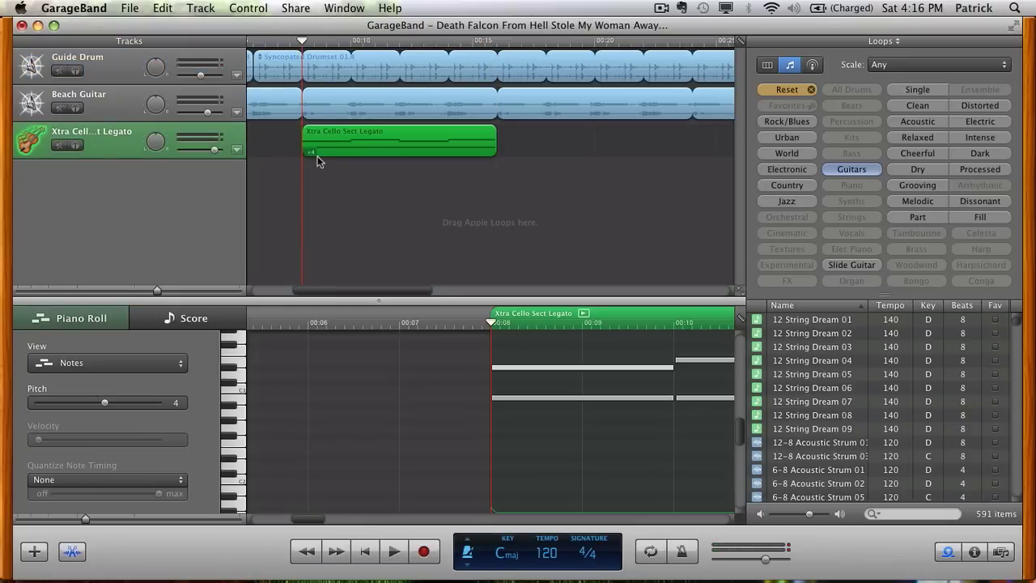
pyautogui.press('space')
pyautogui.moveTo(104, 399); pyautogui.dragTo(100, 399)
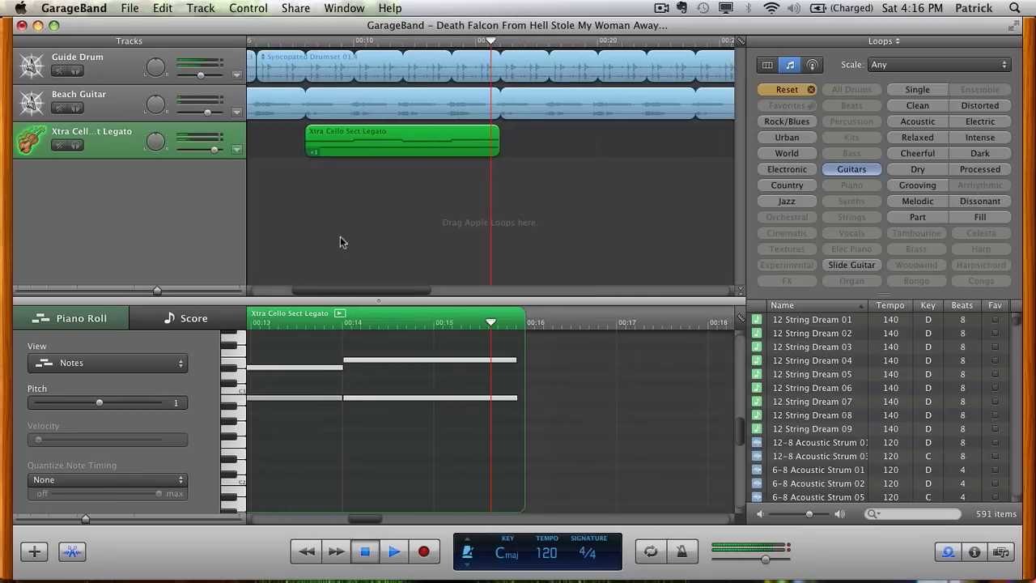
pyautogui.press('Return')
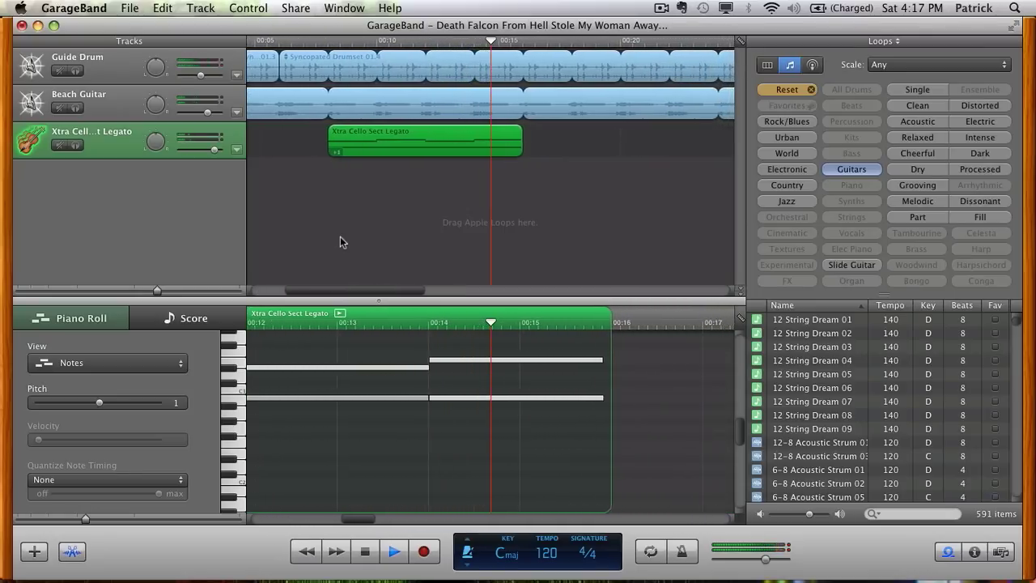
pyautogui.press('space')
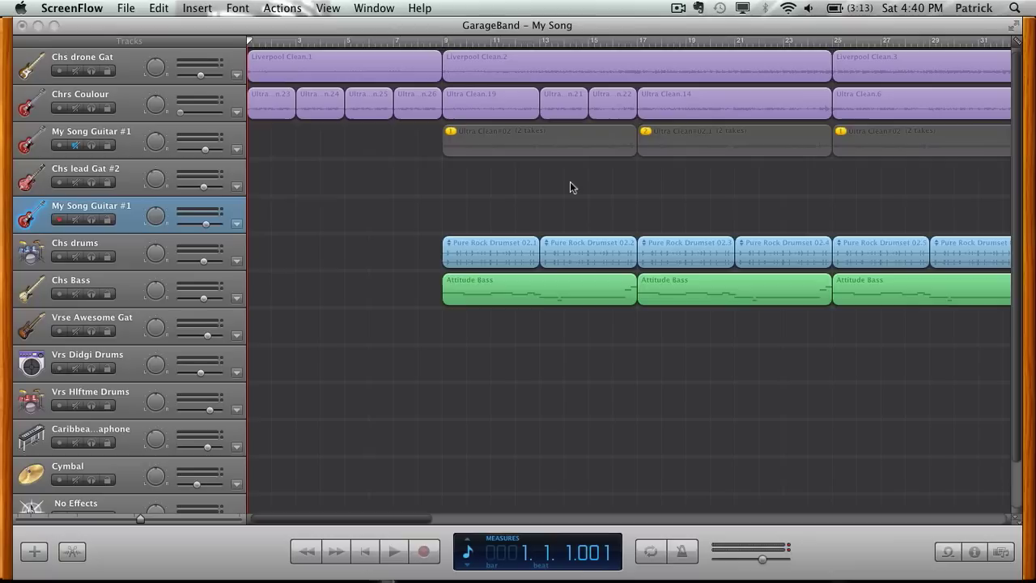
# Turn on Cycle, test a short loop, then drag the yellow cycle strip to span bars 9–17.
pyautogui.click(652, 554)
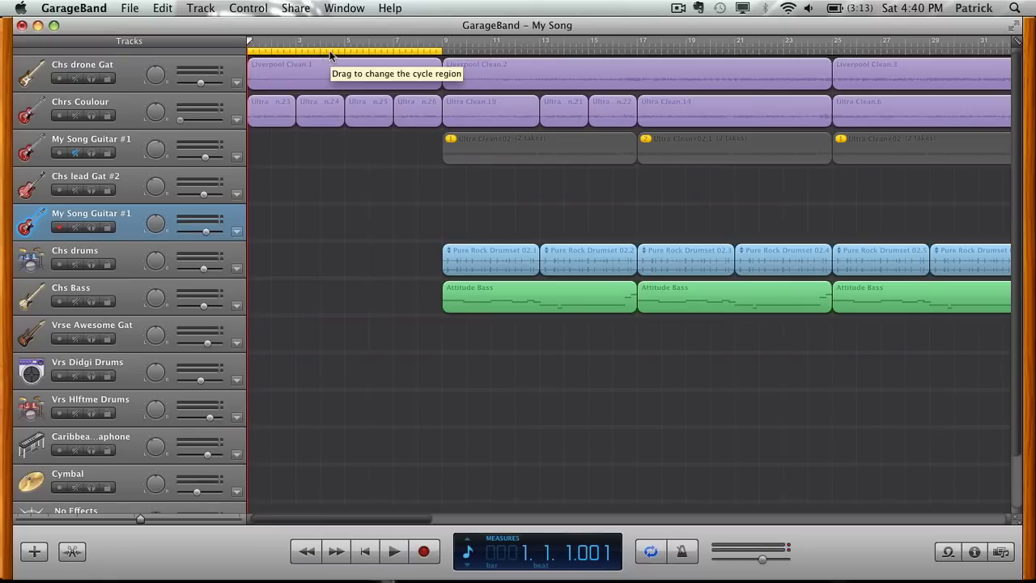
pyautogui.moveTo(330, 54)
pyautogui.mouseDown()
pyautogui.moveTo(512, 64)
pyautogui.moveTo(318, 50)
pyautogui.mouseUp()
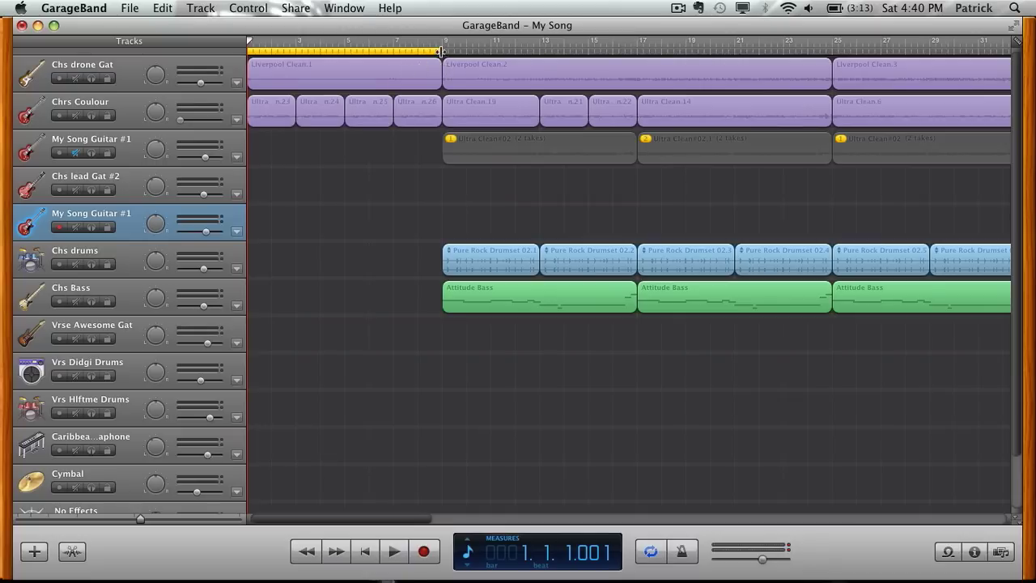
pyautogui.moveTo(441, 51); pyautogui.dragTo(266, 50)
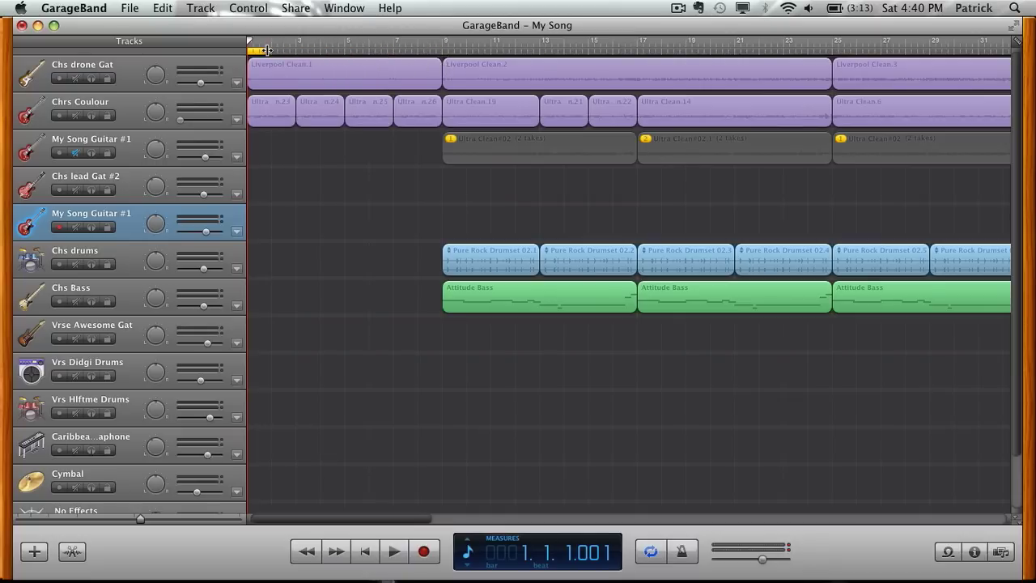
pyautogui.press('space')
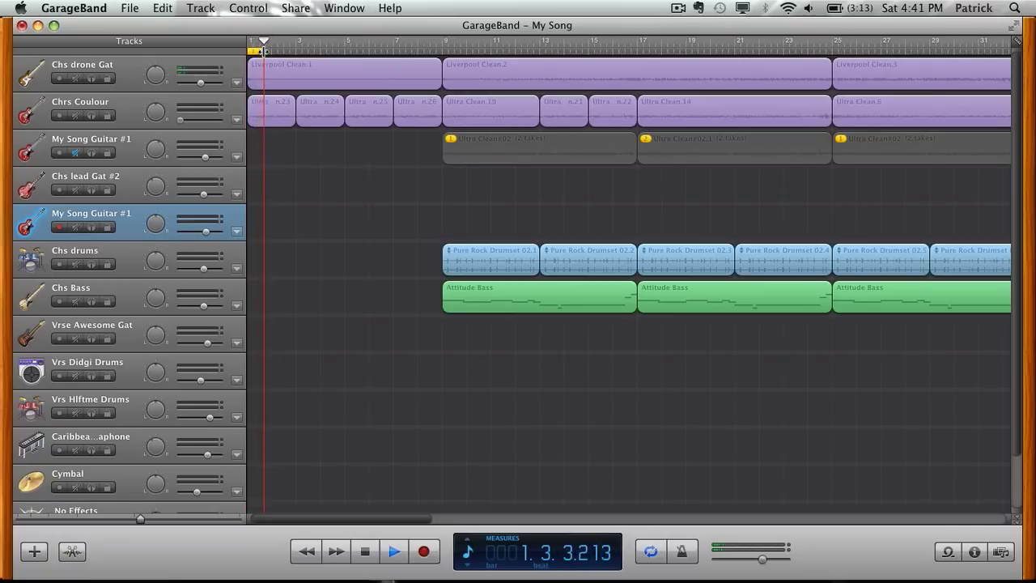
pyautogui.press('space')
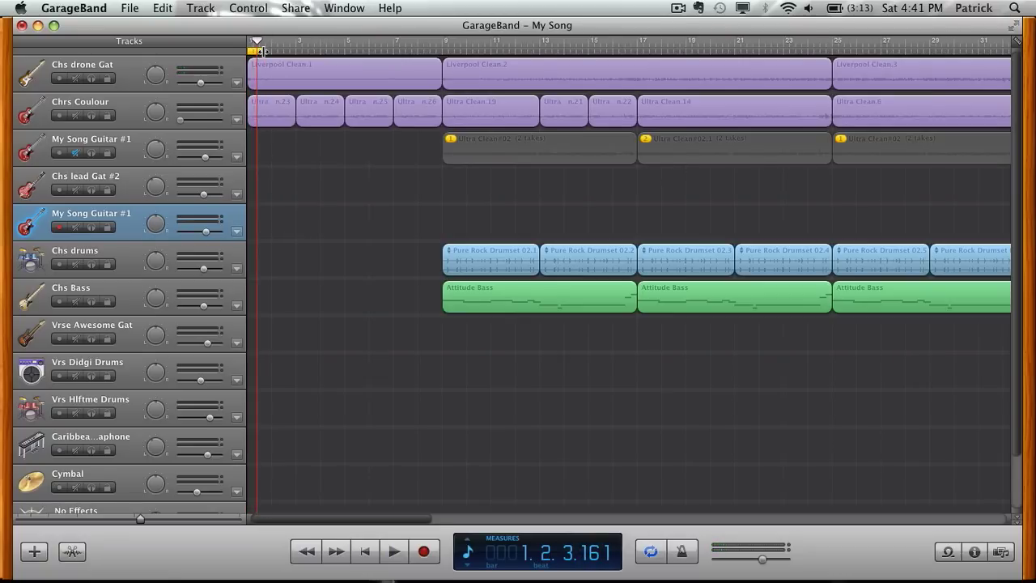
pyautogui.moveTo(282, 54); pyautogui.dragTo(446, 68)
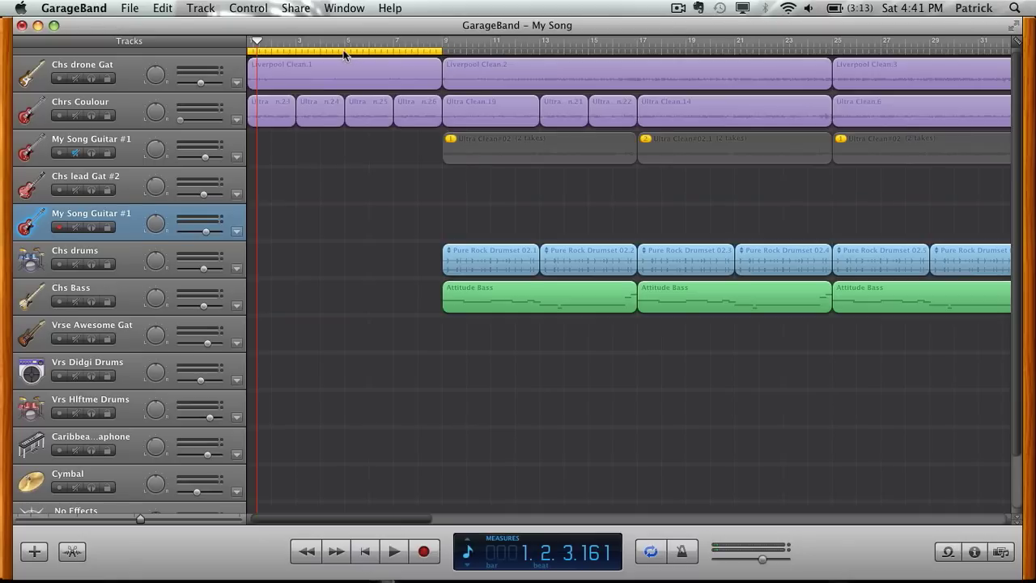
pyautogui.moveTo(344, 53); pyautogui.dragTo(540, 64)
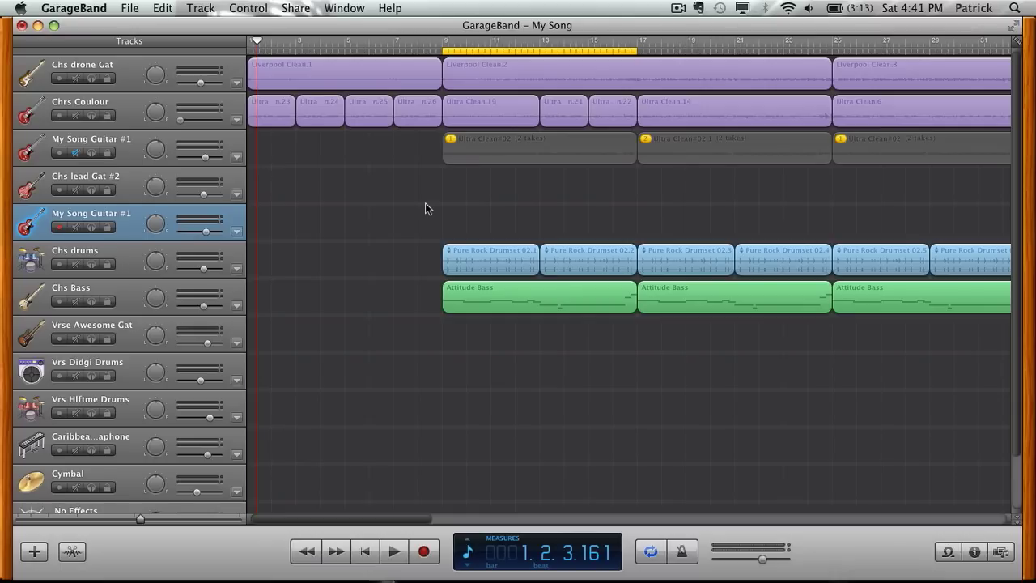
# Record guitar takes on My Song Guitar #1 across the bars 9–17 cycle.
pyautogui.press('r')
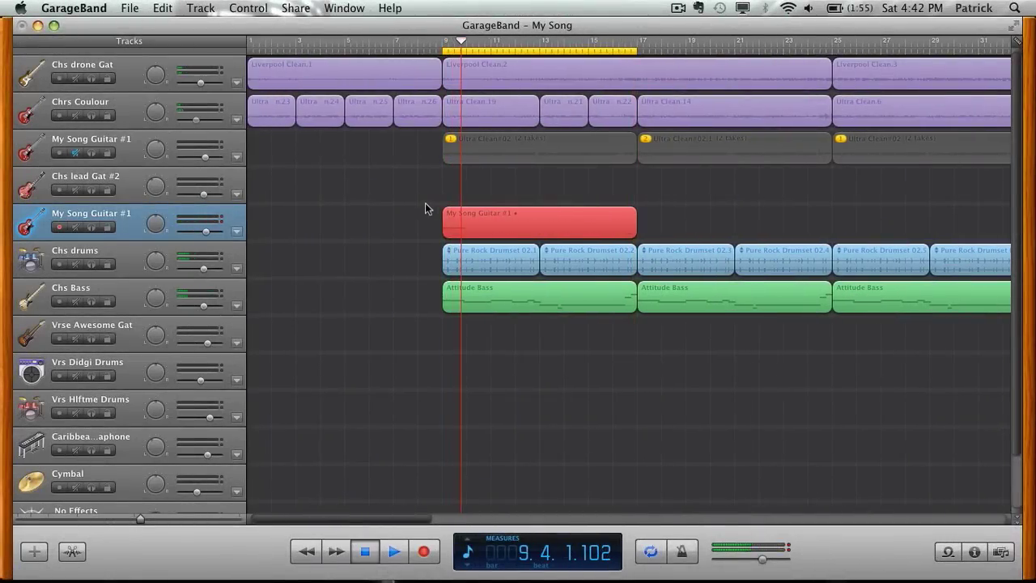
# Stop recording, turn Cycle off, and audition Take 1 of the guitar region from bar 9.
pyautogui.press('space')
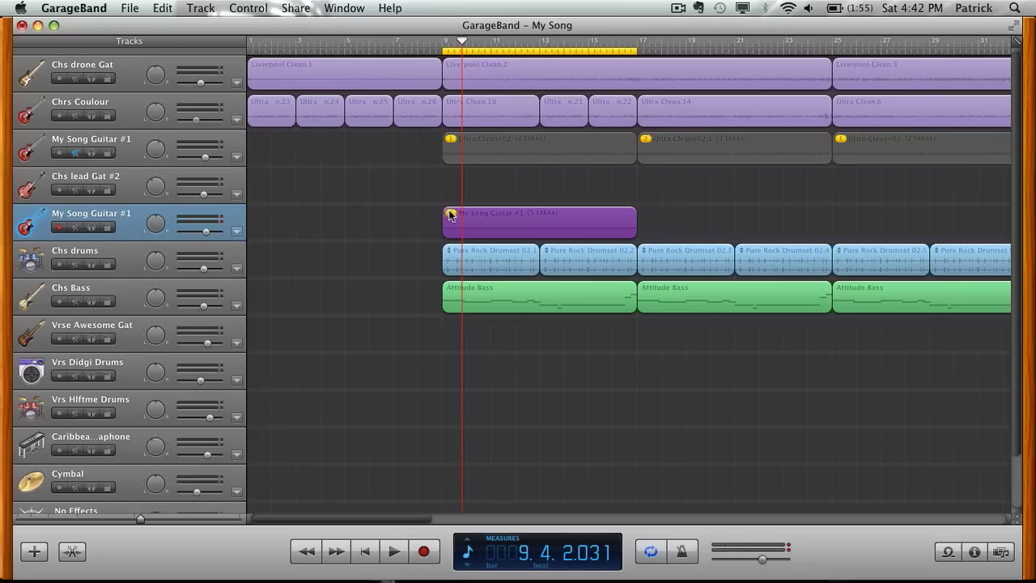
pyautogui.click(654, 549)
pyautogui.press('Home')
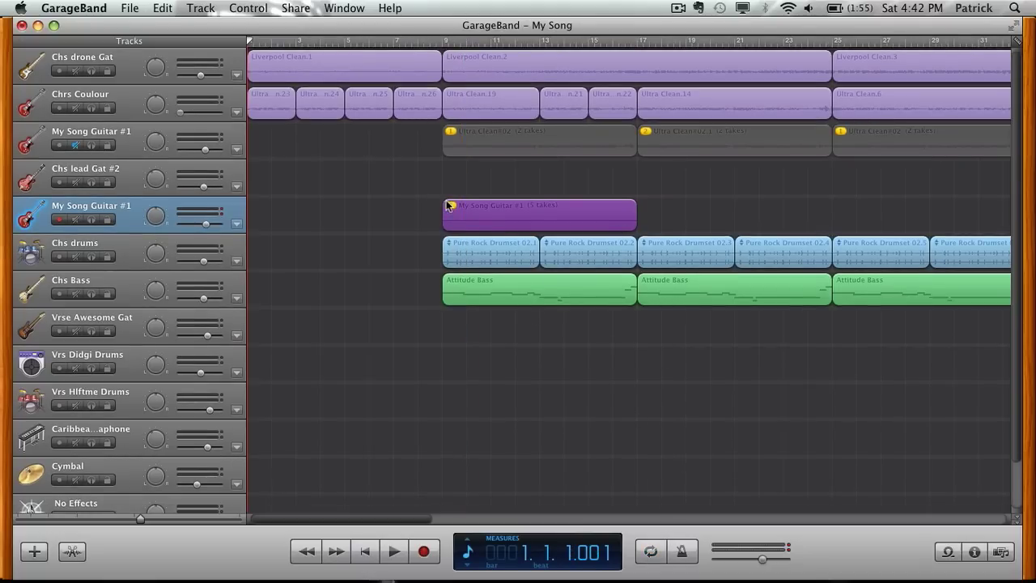
pyautogui.click(450, 206)
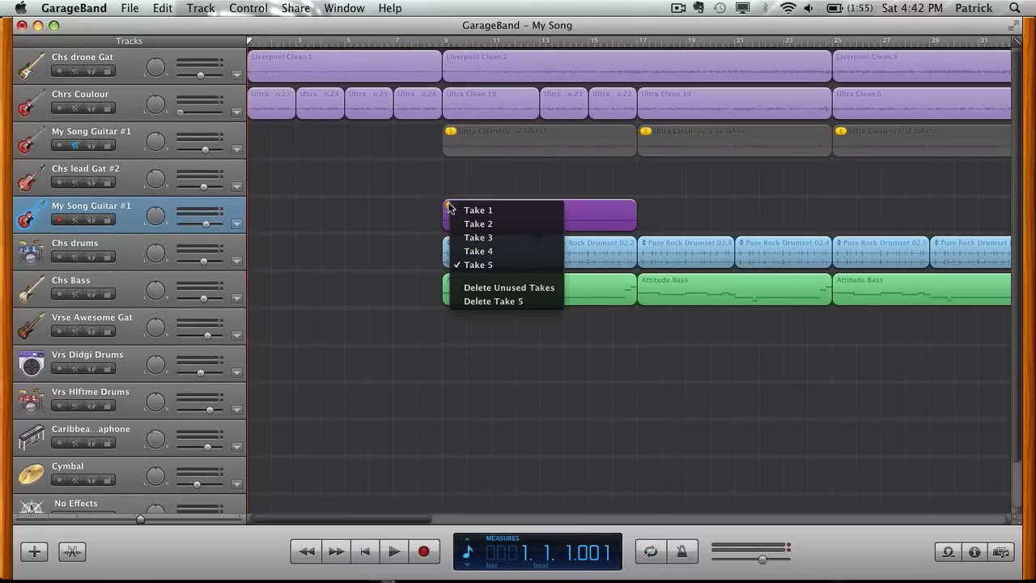
pyautogui.click(502, 213)
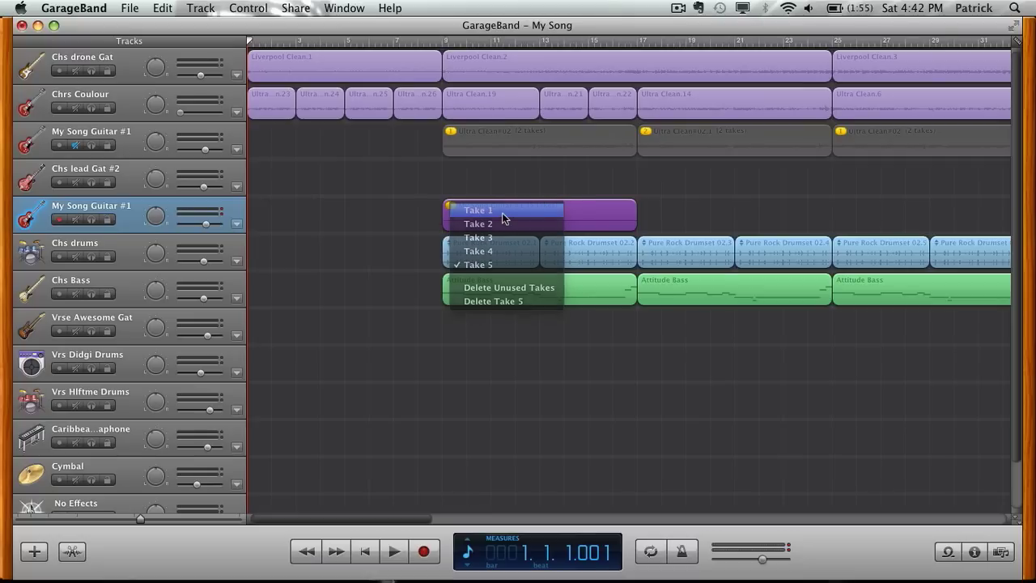
pyautogui.click(439, 45)
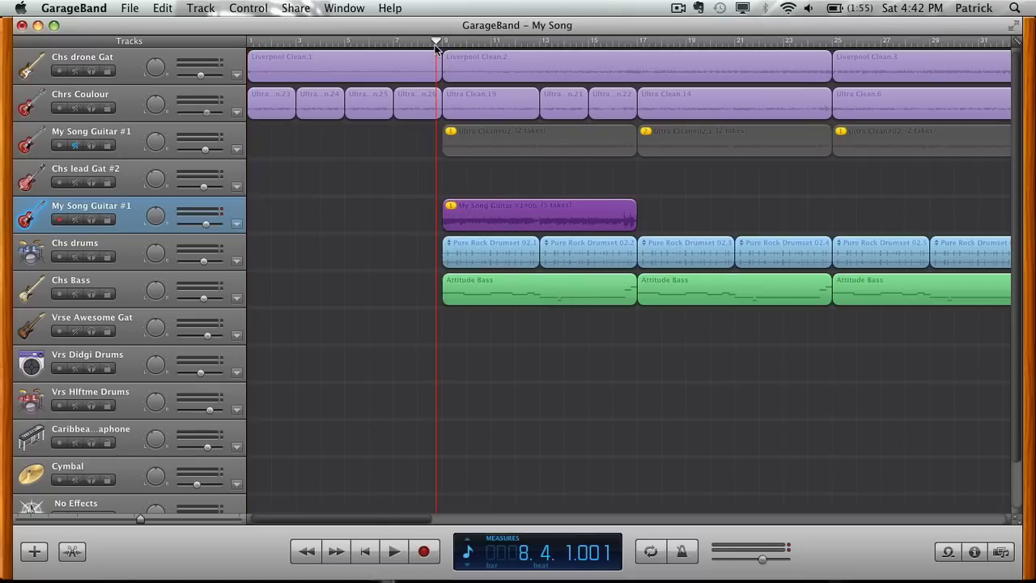
pyautogui.press('space')
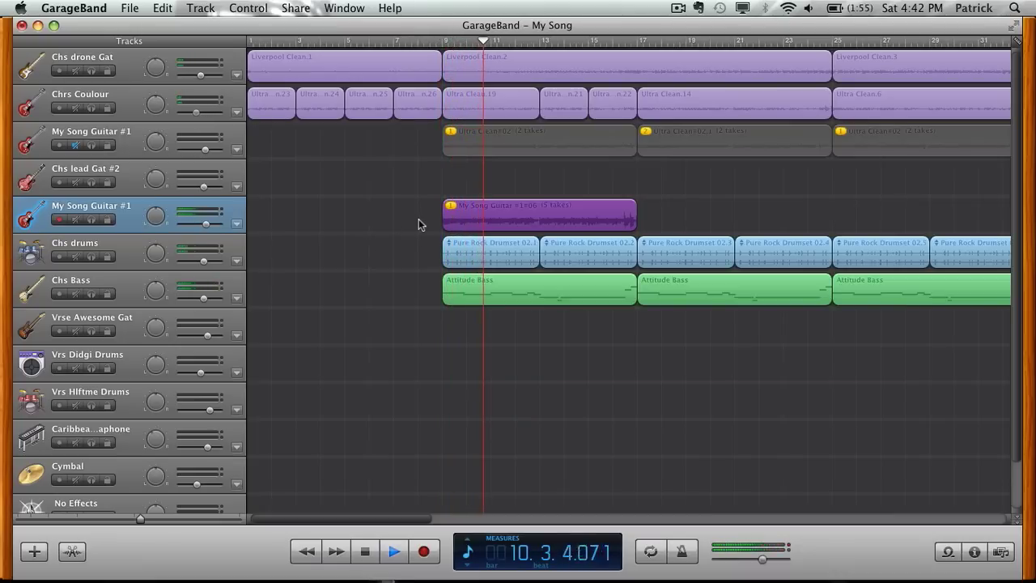
pyautogui.press('space')
# Switch the guitar region to Take 2 and play it from bar 9.
pyautogui.click(452, 206)
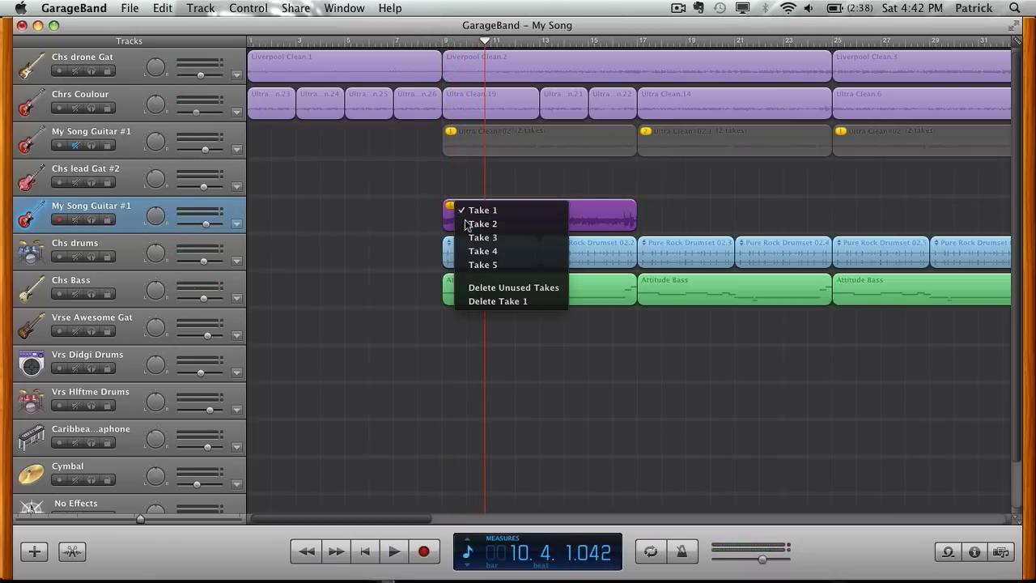
pyautogui.click(473, 222)
pyautogui.click(437, 47)
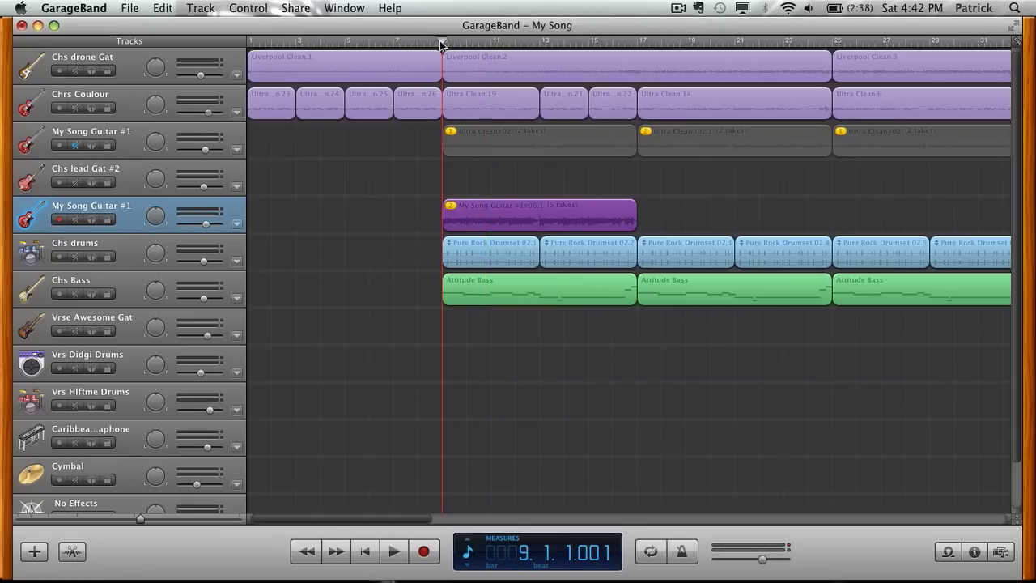
pyautogui.press('space')
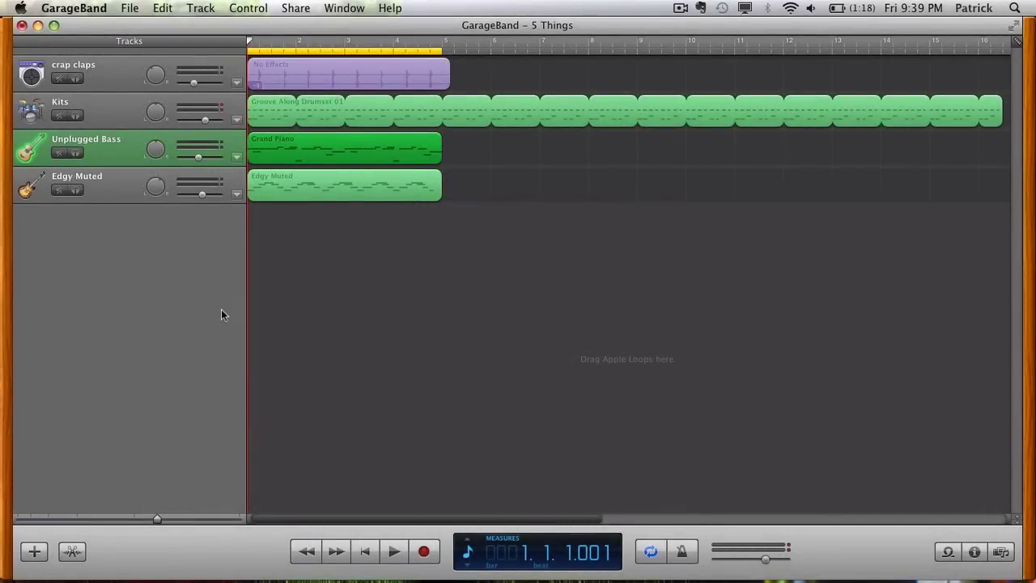
# Play 5 Things, star the Kits track as groove track, and replay to hear the matching.
pyautogui.press('space')
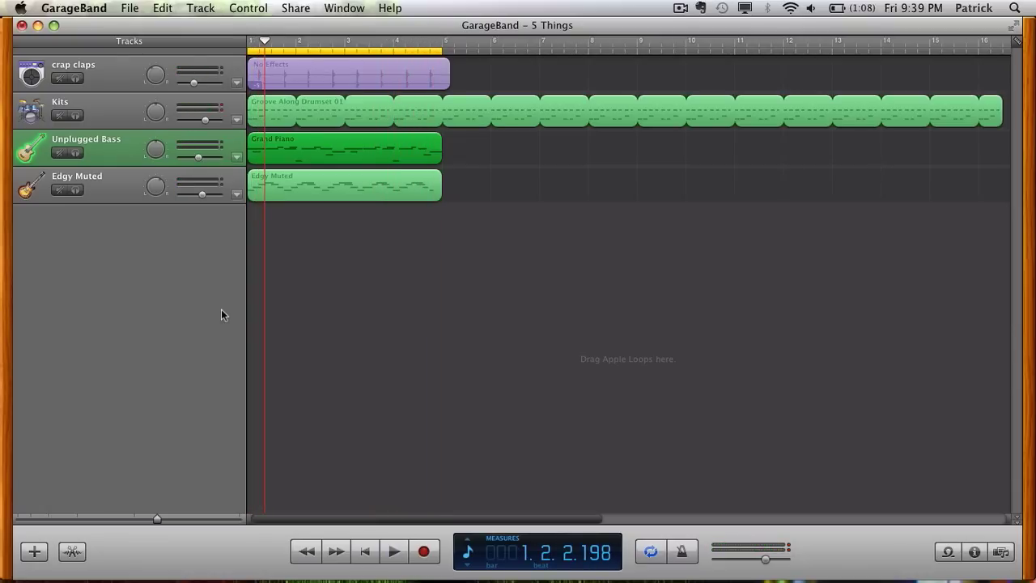
pyautogui.click(20, 114)
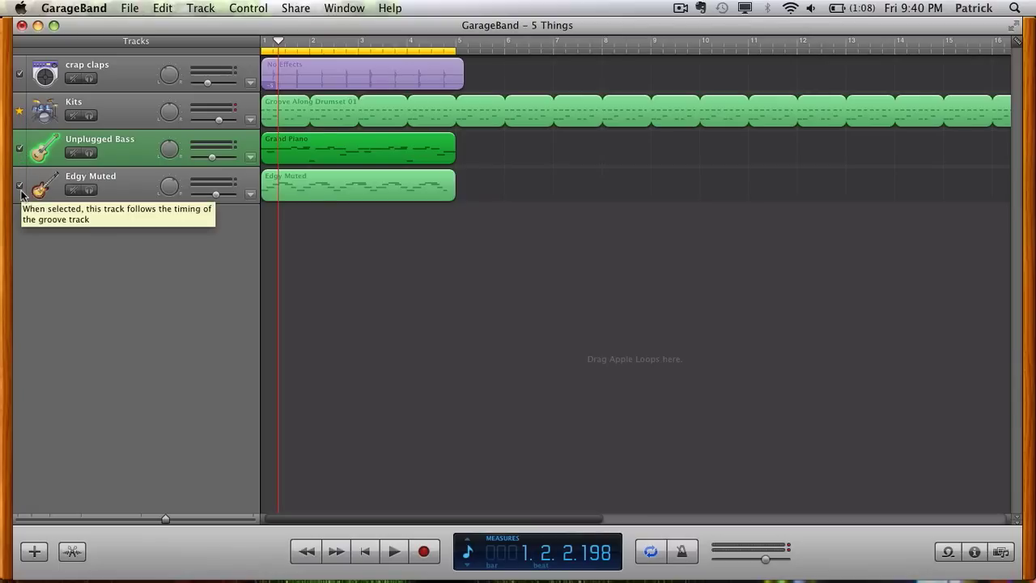
pyautogui.press('space')
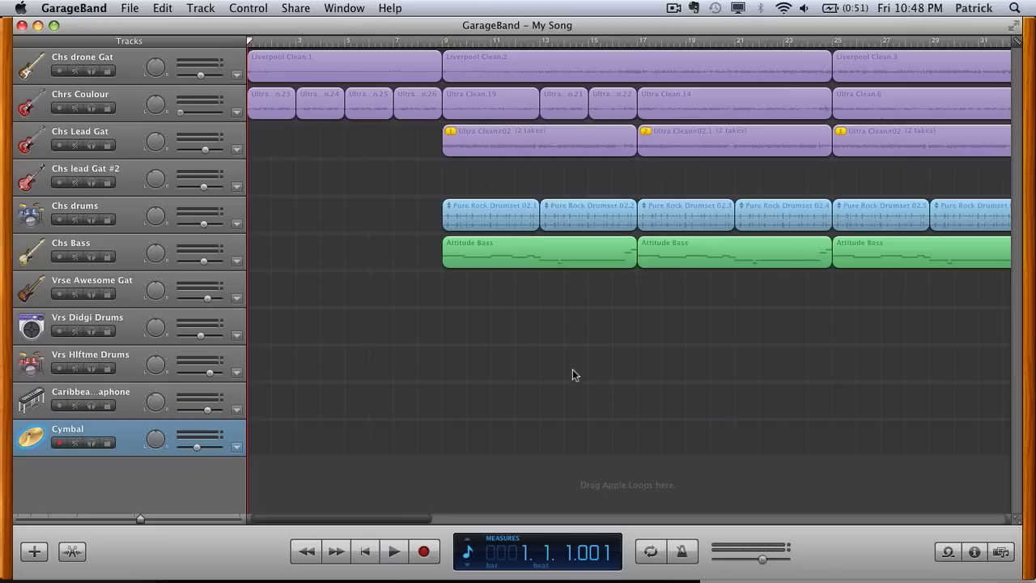
# Send the song to iTunes into a playlist named 'Garageband Projects'.
pyautogui.click(291, 8)
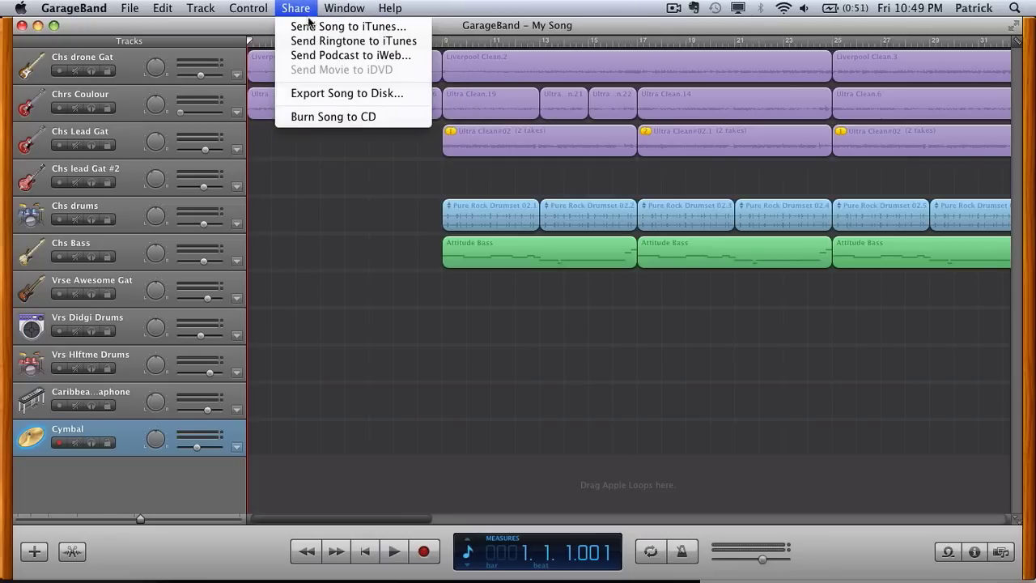
pyautogui.click(314, 27)
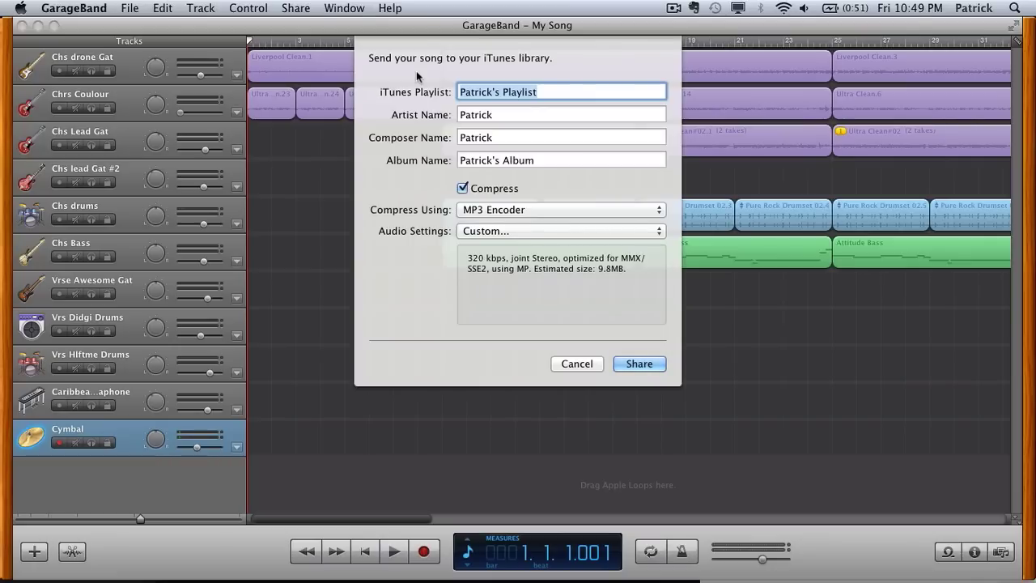
pyautogui.write('Ga')
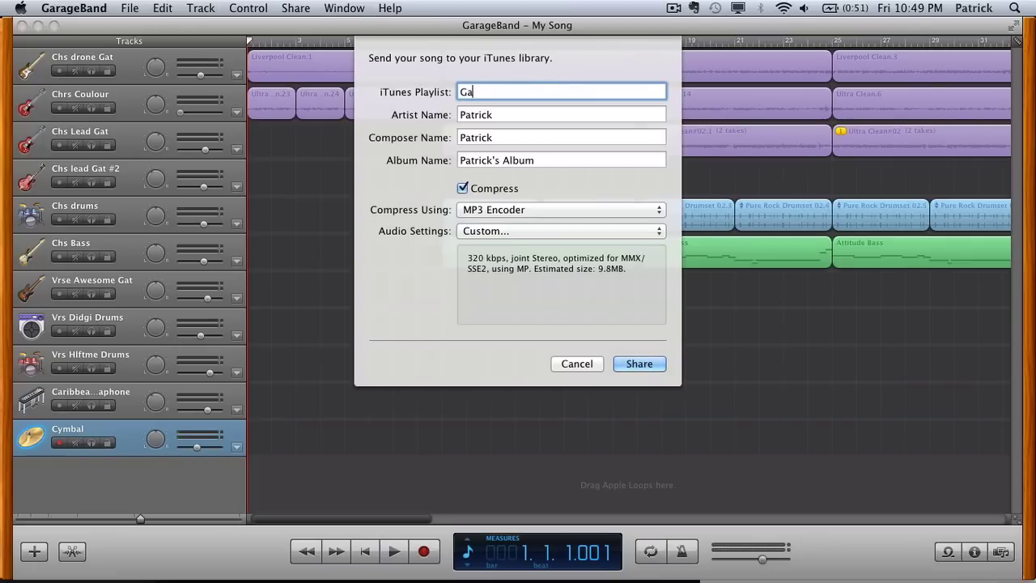
pyautogui.write('ragebandP')
pyautogui.press('BackSpace')
pyautogui.write('Projects')
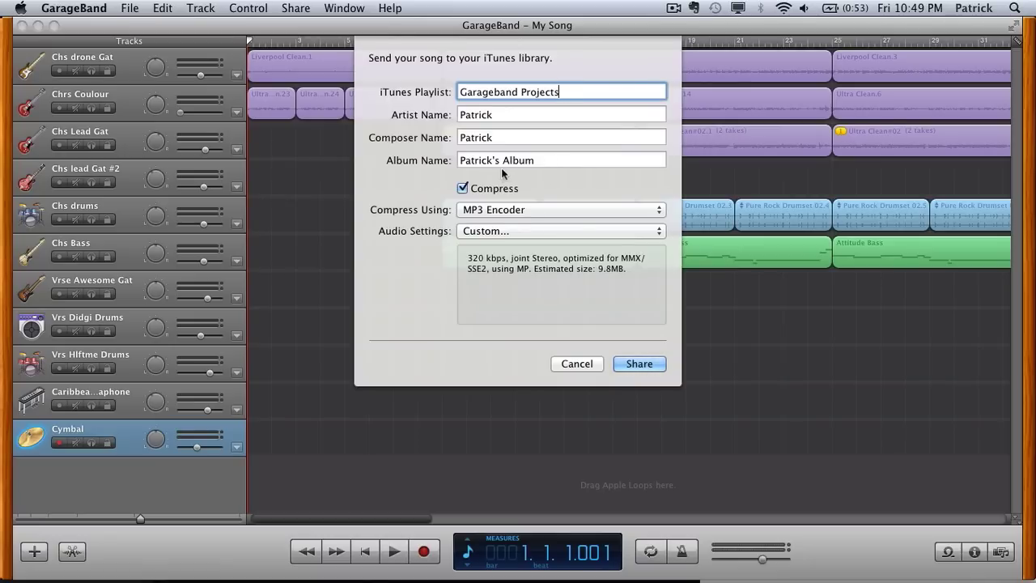
# Toggle compression off and back on, then view the encoder choices (MP3 Encoder, 320 kbps).
pyautogui.click(461, 188)
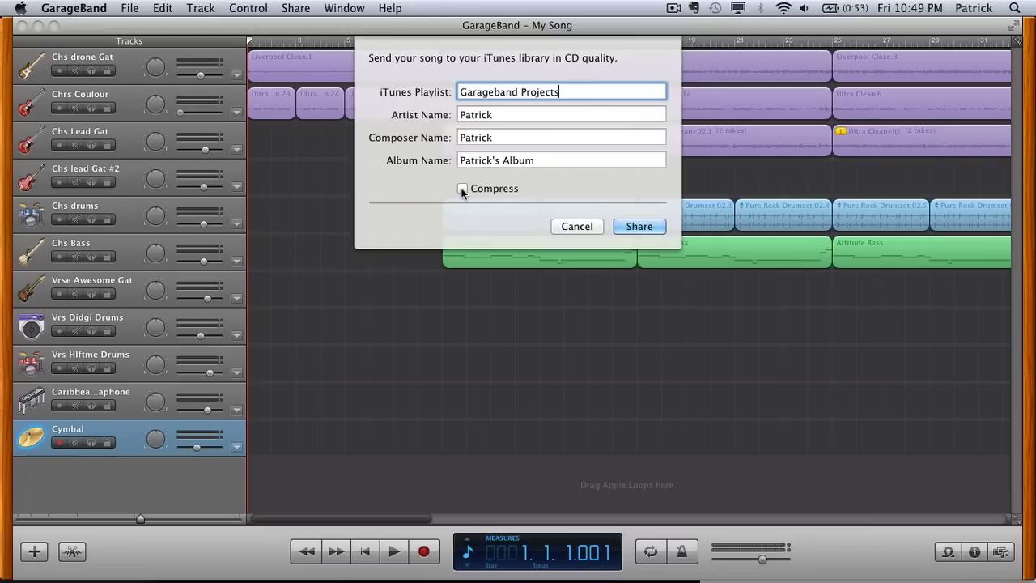
pyautogui.click(463, 190)
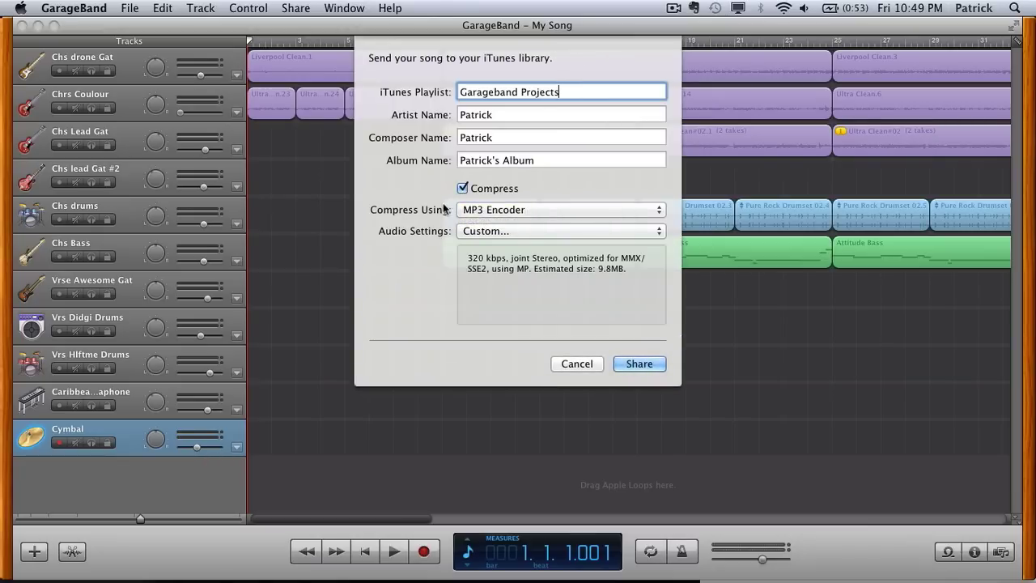
pyautogui.click(478, 210)
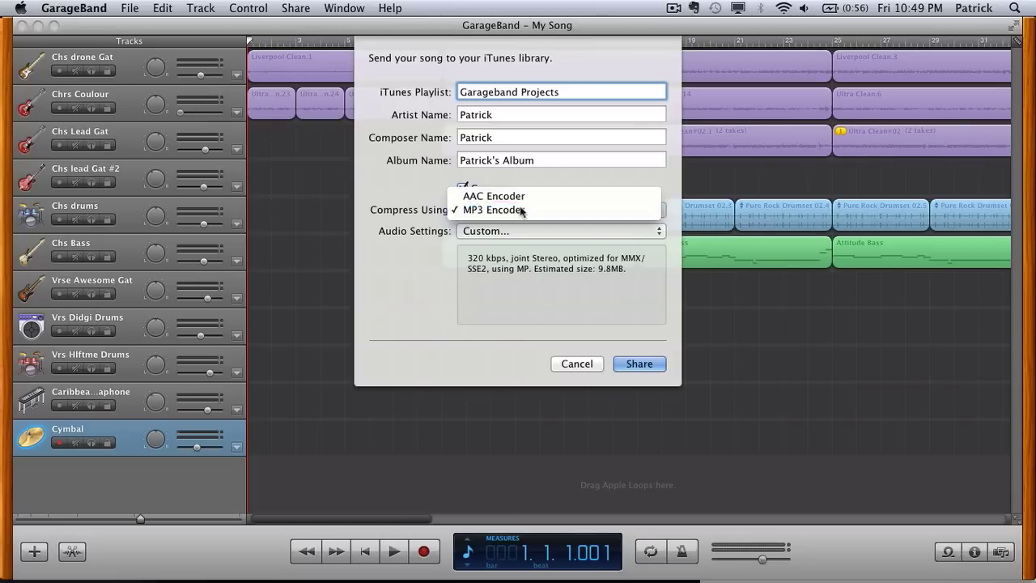
# Keep the MP3 Encoder, pick Higher Quality, then switch Audio Settings to Custom.
pyautogui.click(520, 210)
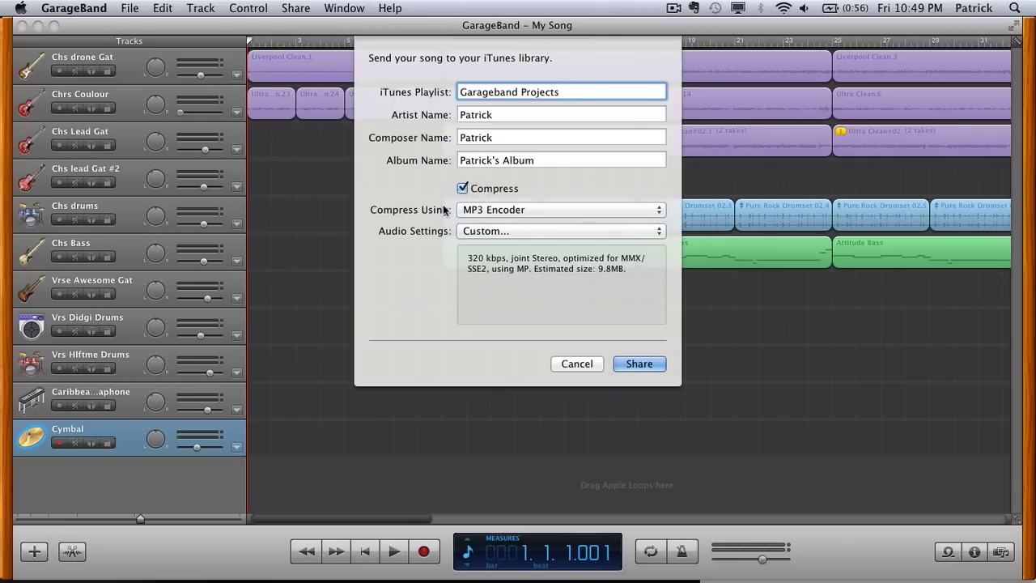
pyautogui.click(480, 232)
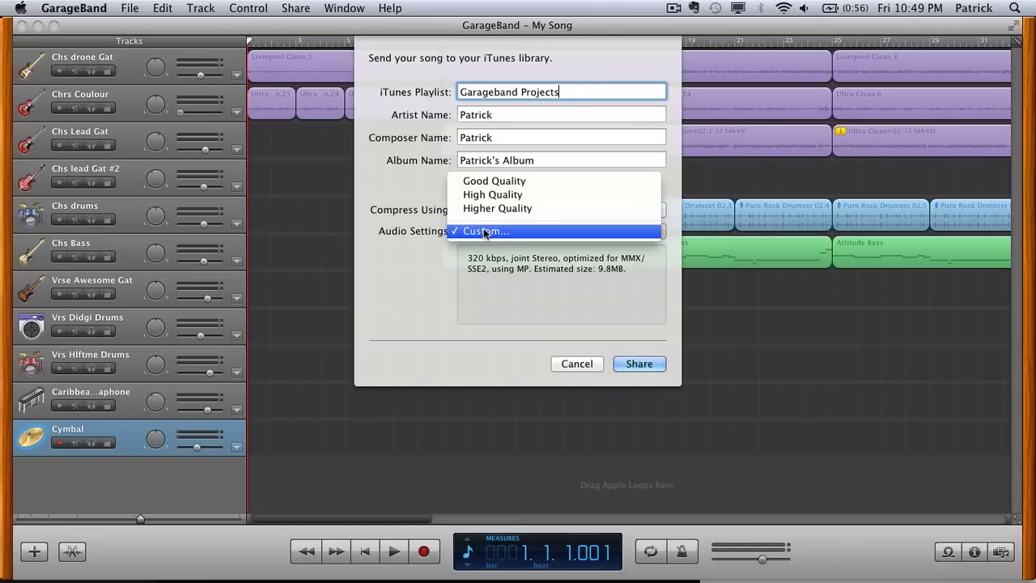
pyautogui.click(492, 211)
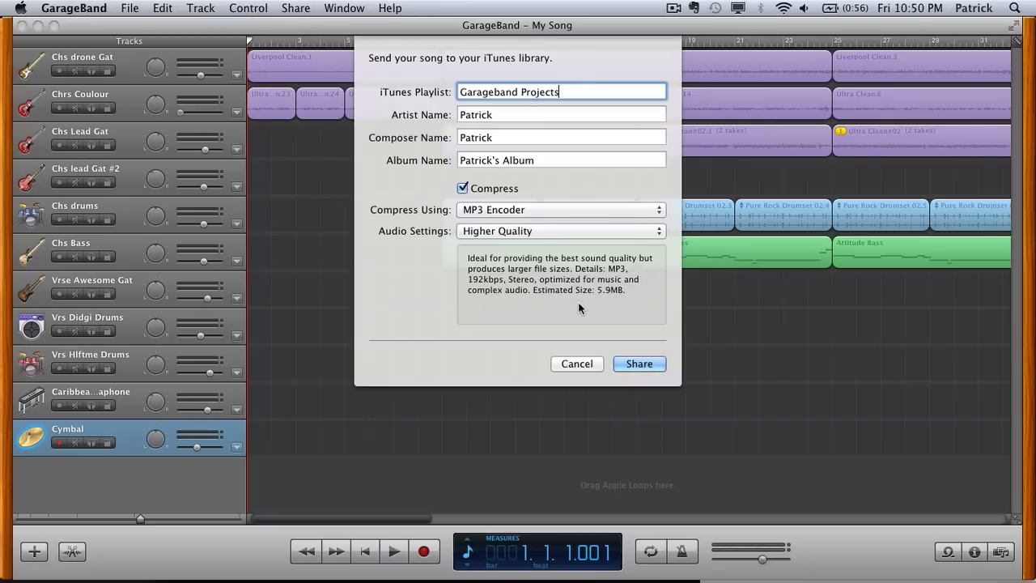
pyautogui.click(518, 231)
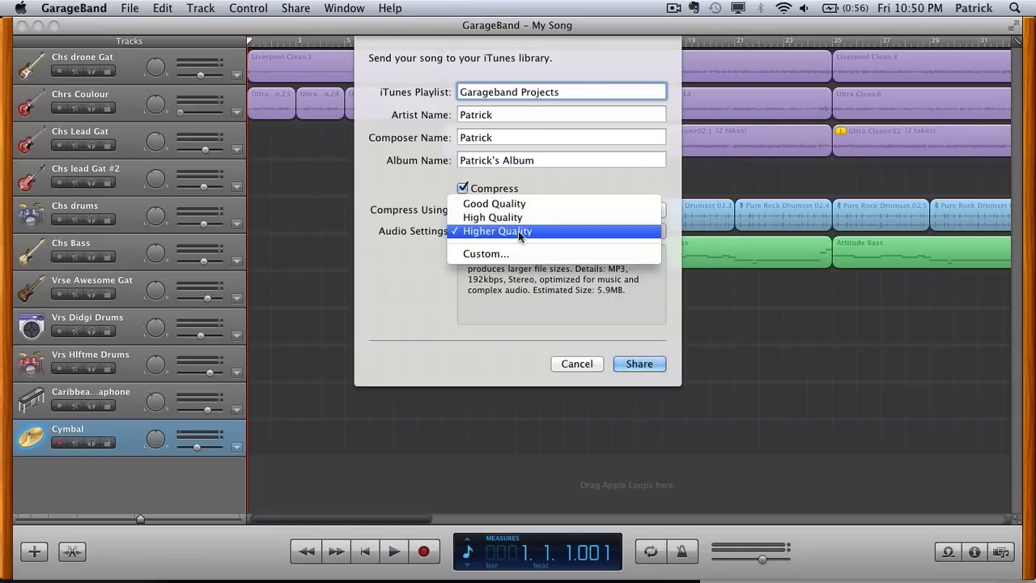
pyautogui.click(515, 253)
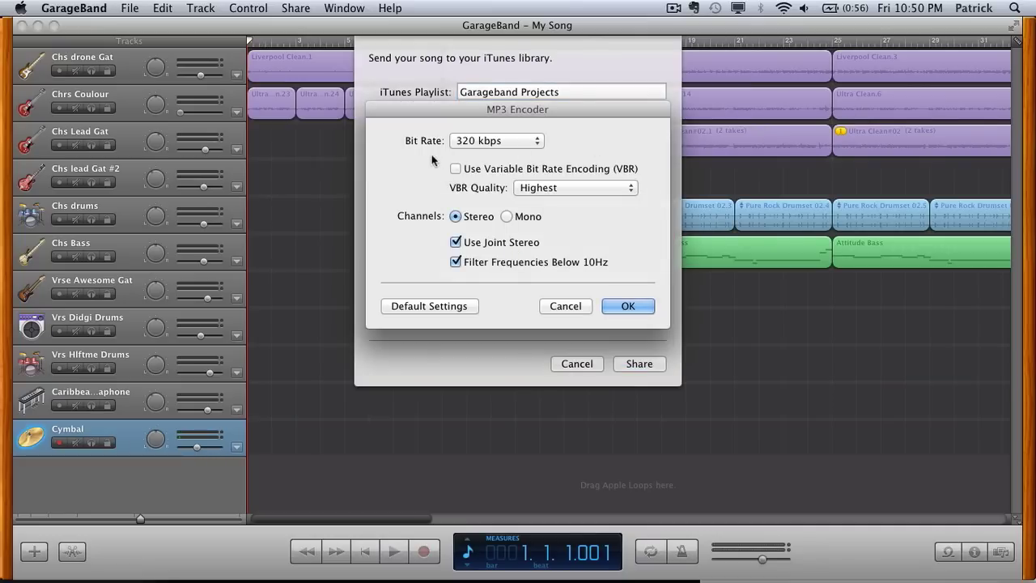
# Try a 256 kbps bit rate, settle on 320 kbps, and confirm the custom MP3 settings.
pyautogui.click(485, 141)
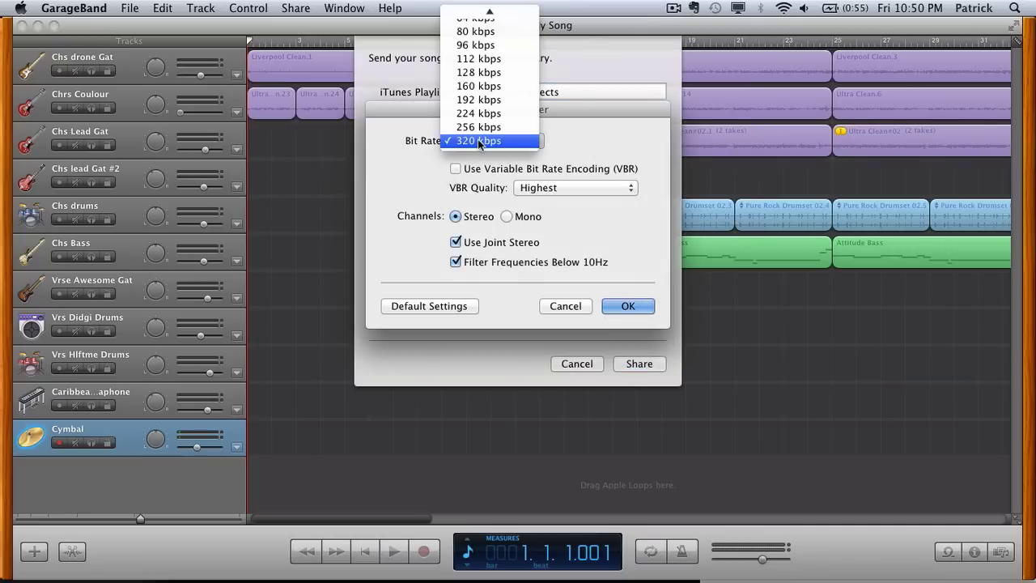
pyautogui.click(478, 130)
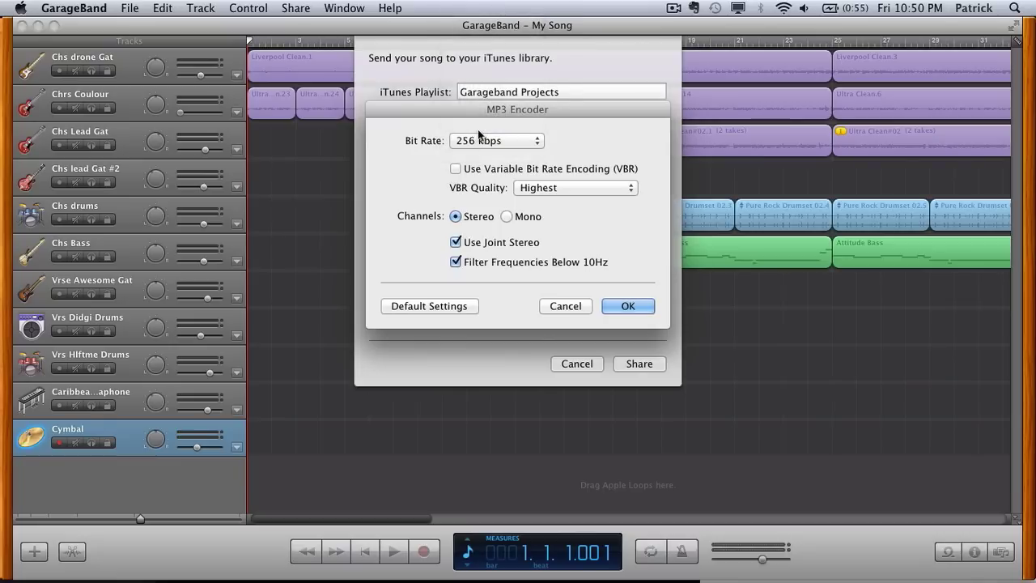
pyautogui.click(484, 141)
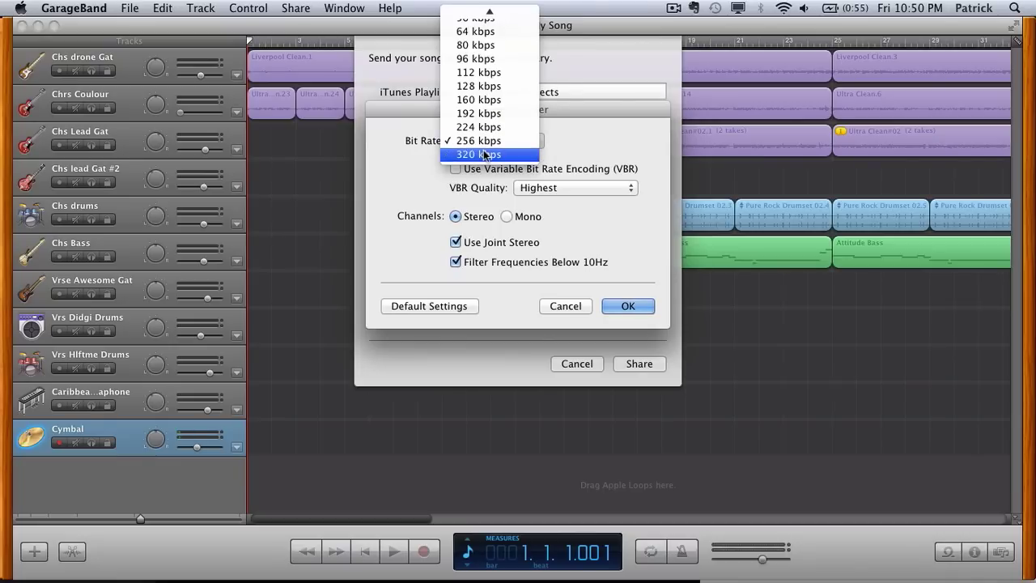
pyautogui.click(483, 153)
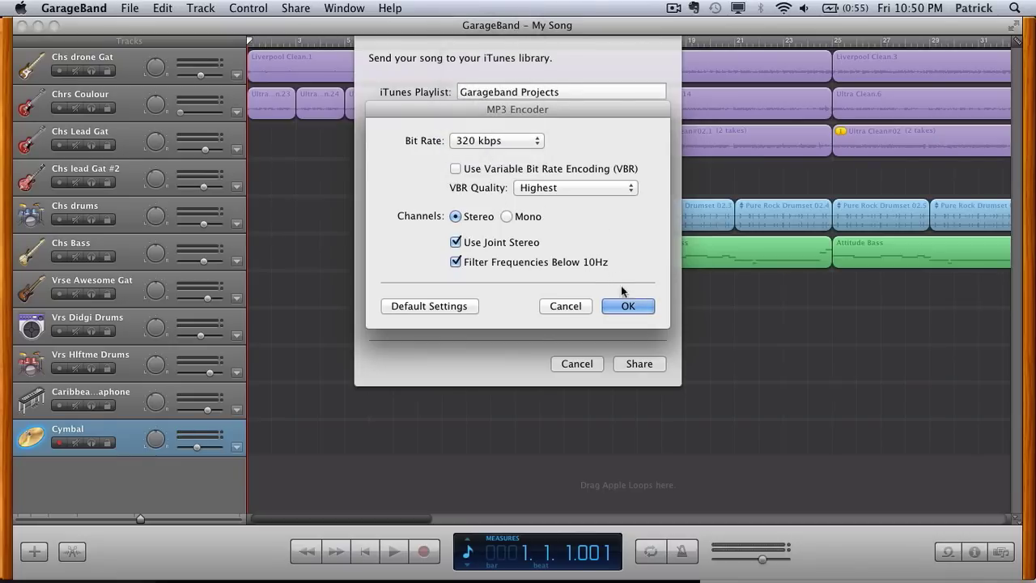
pyautogui.click(627, 305)
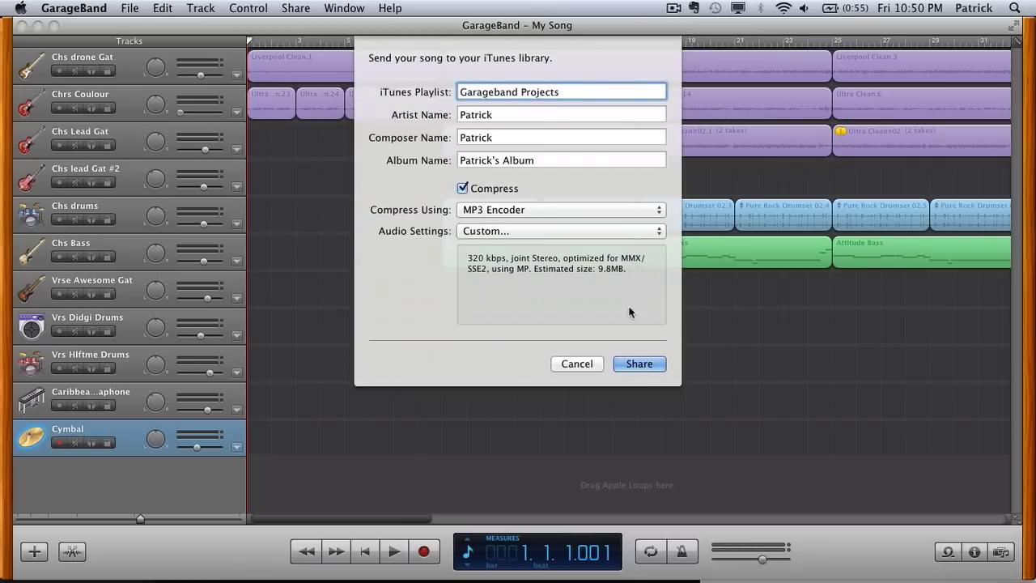
# Share My Song to iTunes as a 320 kbps MP3, starting the mixdown.
pyautogui.click(640, 365)
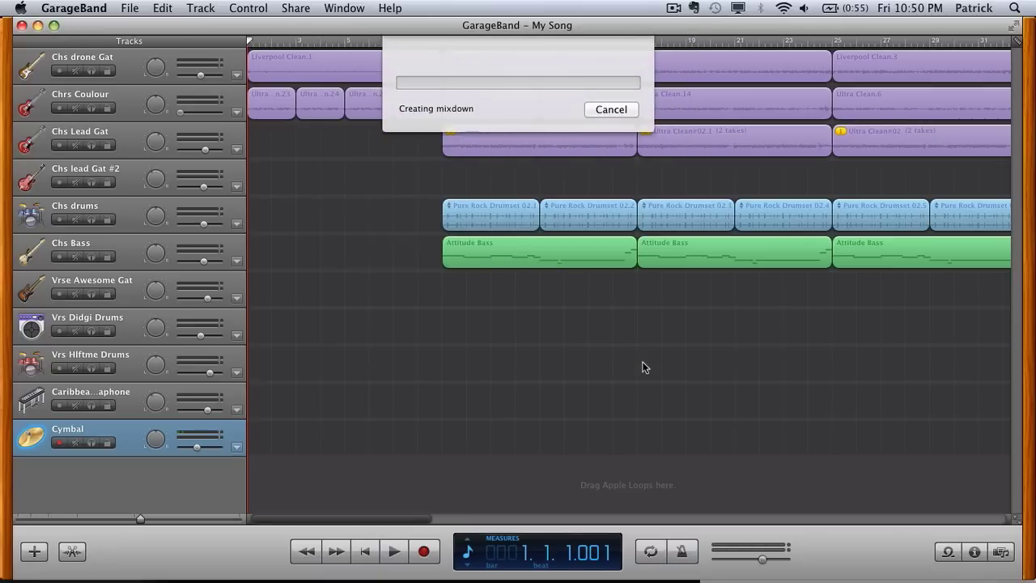